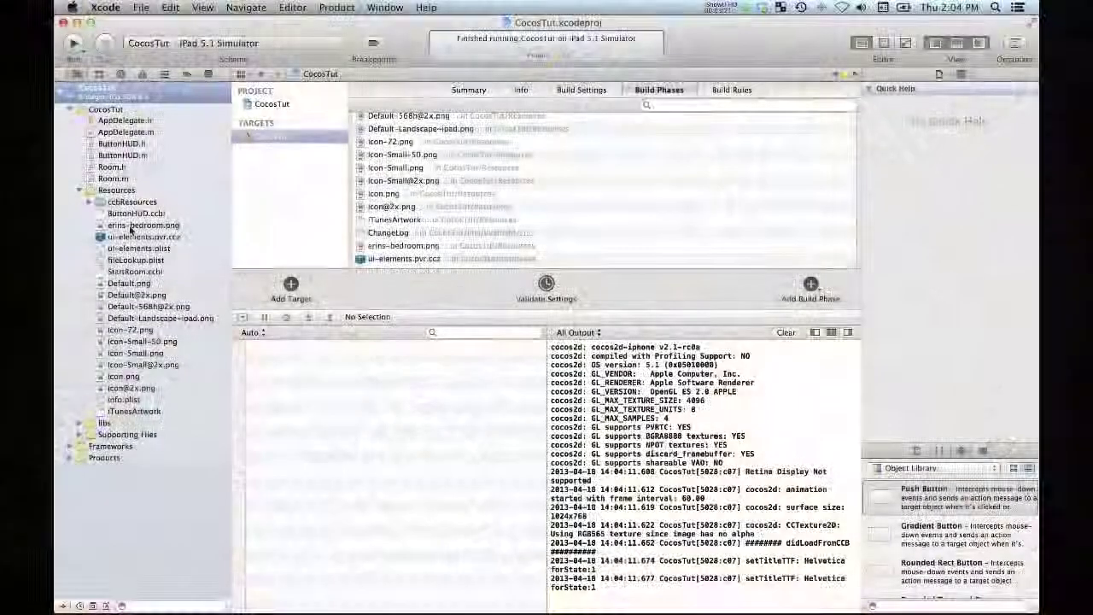
- Switch from Xcode to CocosBuilder, where ButtonHUD.ccb is open
{"action": "key", "text": "super+Tab"}
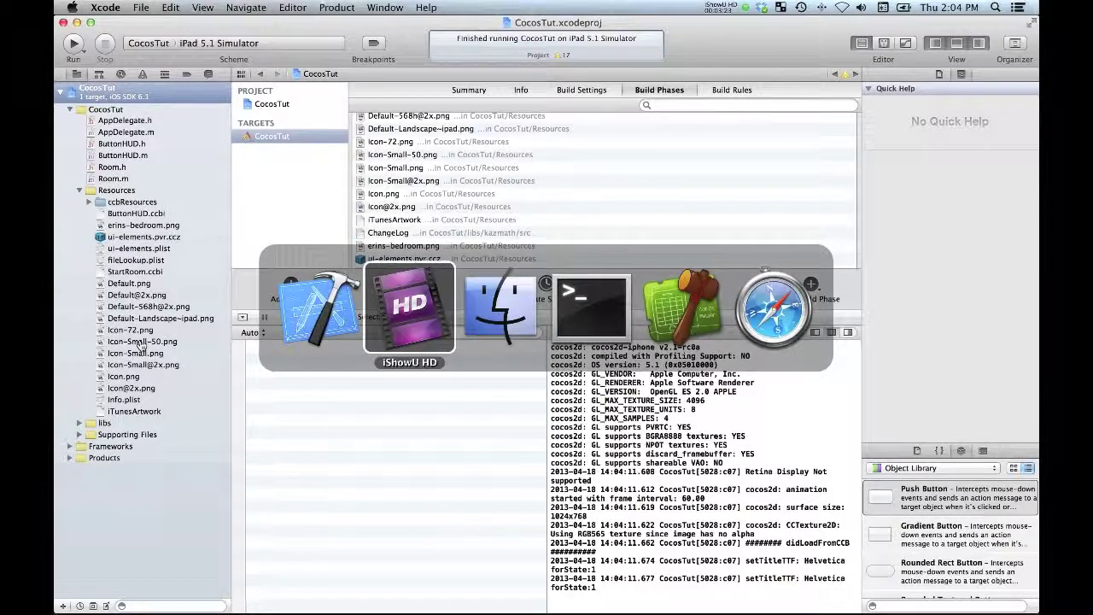
{"action": "key", "text": "super+Tab"}
{"action": "key", "text": "super+Tab"}
{"action": "key", "text": "super+Tab"}
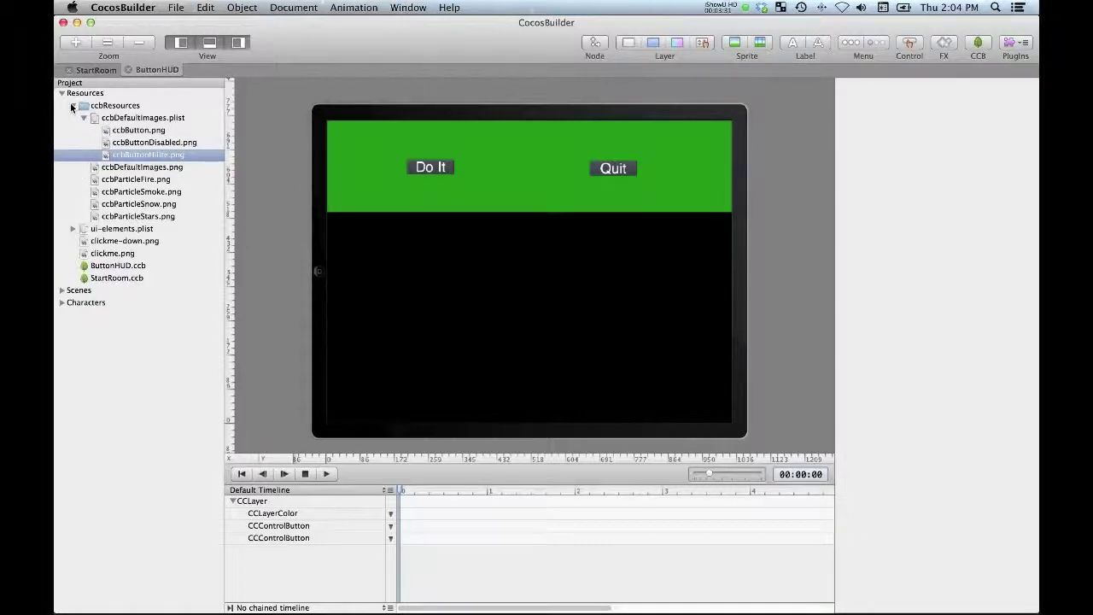
- Set the CCLayerColor's opacity to 128 and check the semi-transparent green bar on the canvas
{"action": "left_click", "coordinate": [310, 44]}
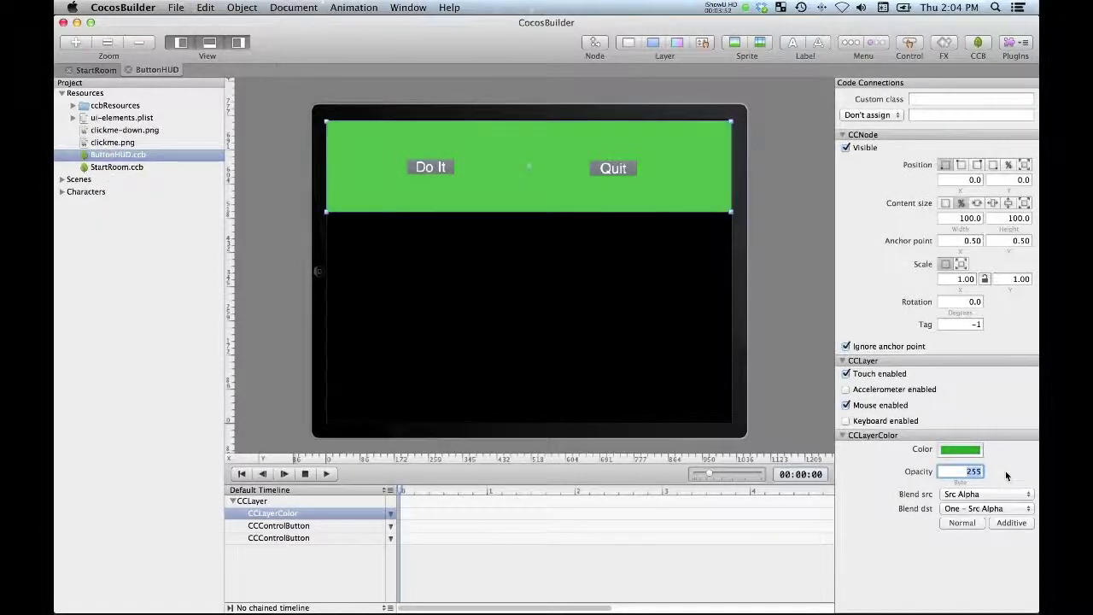
{"action": "type", "text": "128"}
{"action": "key", "text": "Return"}
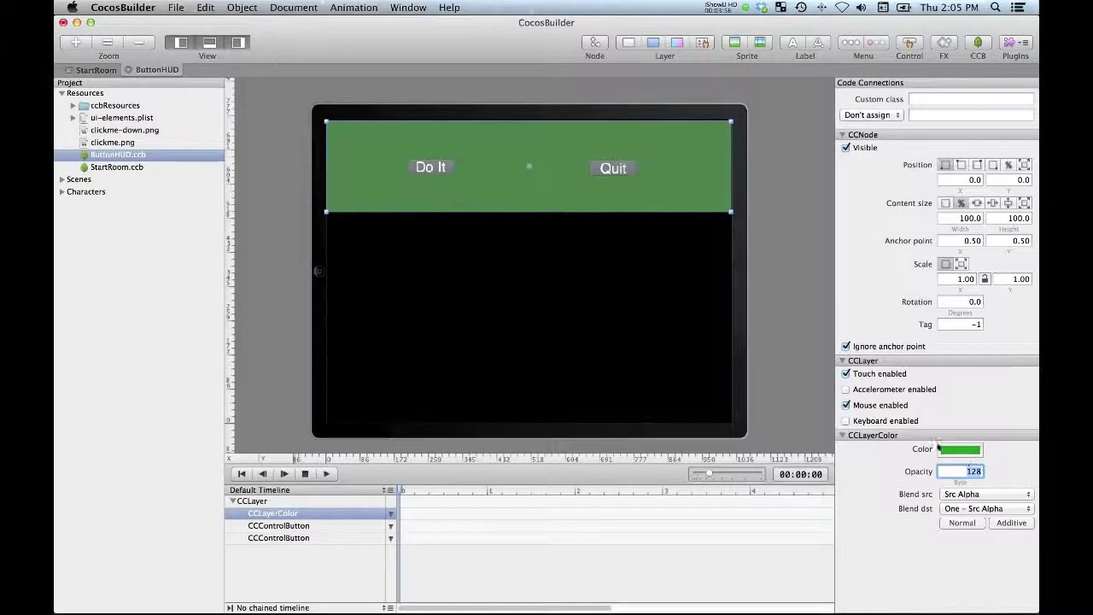
{"action": "left_click", "coordinate": [788, 295]}
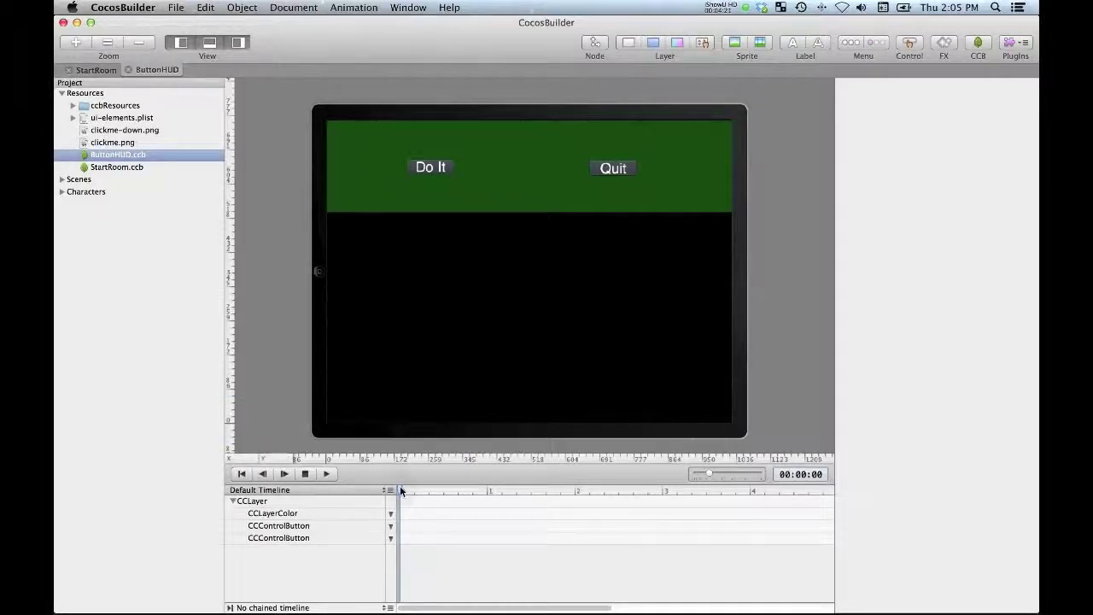
{"action": "left_click_drag", "start_coordinate": [400, 490], "coordinate": [53, 487]}
{"action": "left_click", "coordinate": [800, 474]}
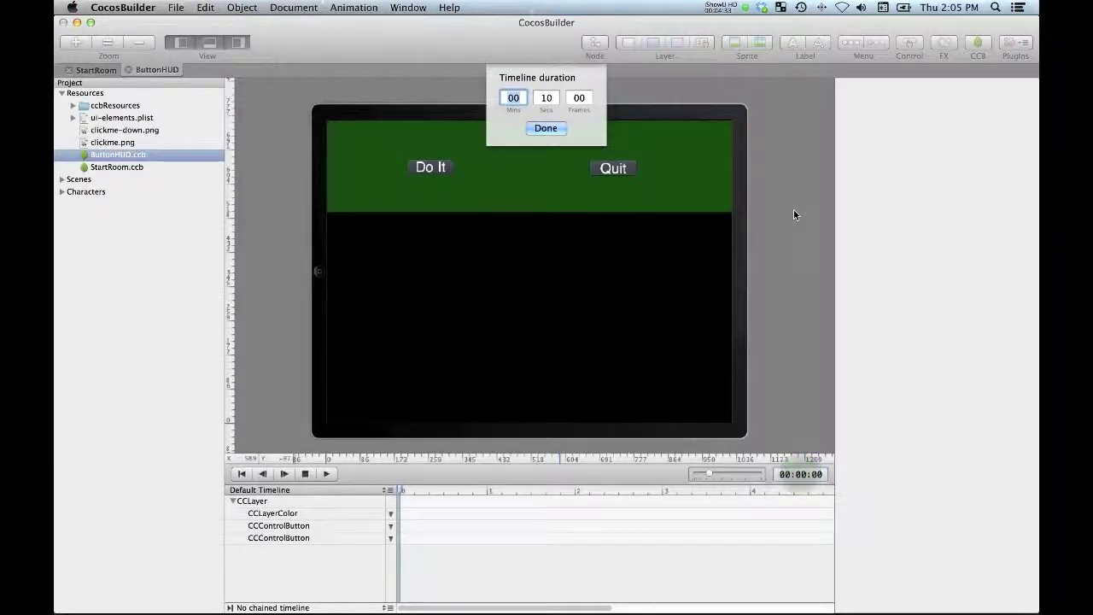
- Enter 1 second and 15 frames as the default timeline's duration and apply it
{"action": "key", "text": "Tab"}
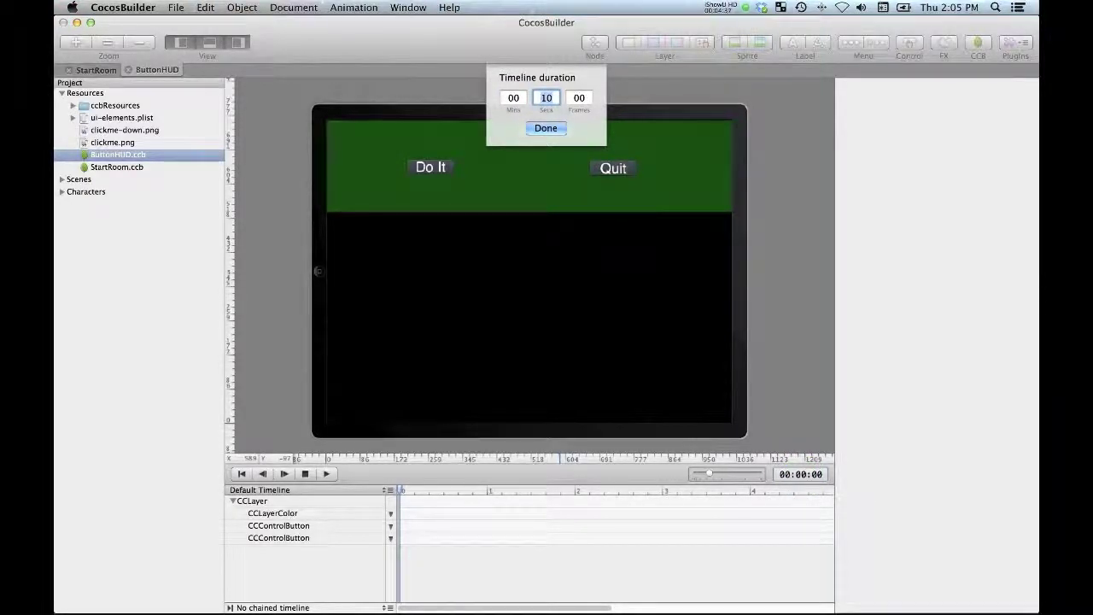
{"action": "type", "text": "1"}
{"action": "key", "text": "Tab"}
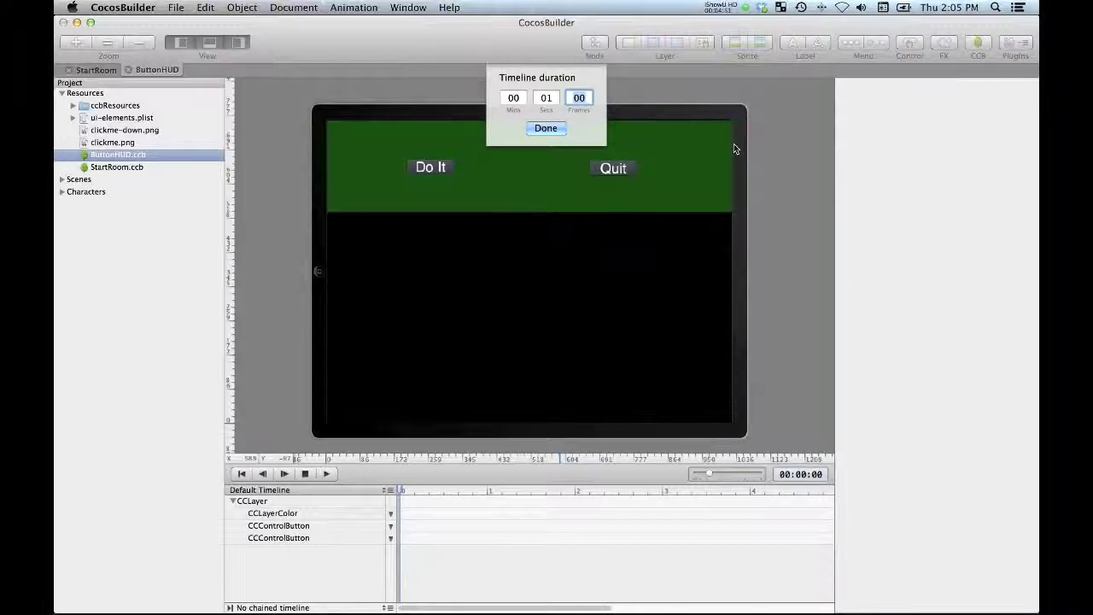
{"action": "type", "text": "15"}
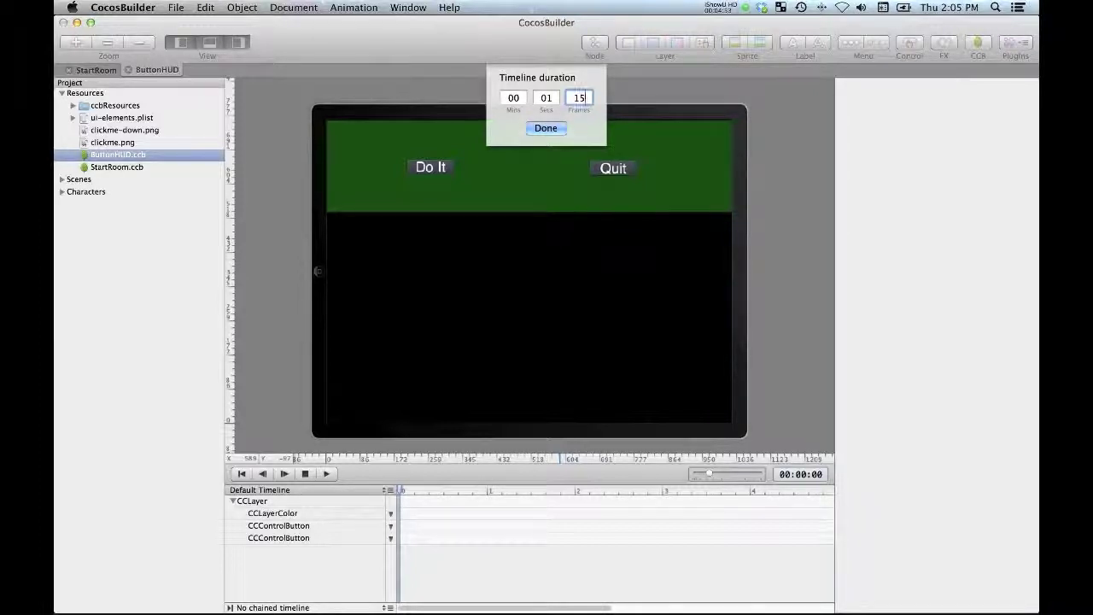
{"action": "left_click", "coordinate": [548, 129]}
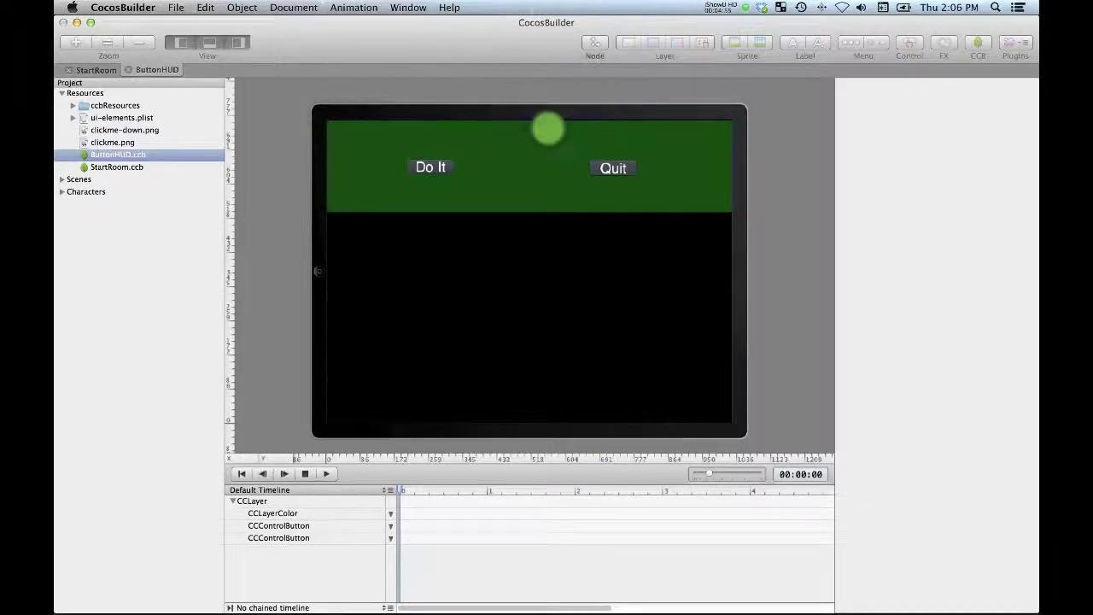
- Drag both CCControlButton rows (Do It and Quit) onto CCLayerColor in the hierarchy
{"action": "left_click", "coordinate": [292, 526]}
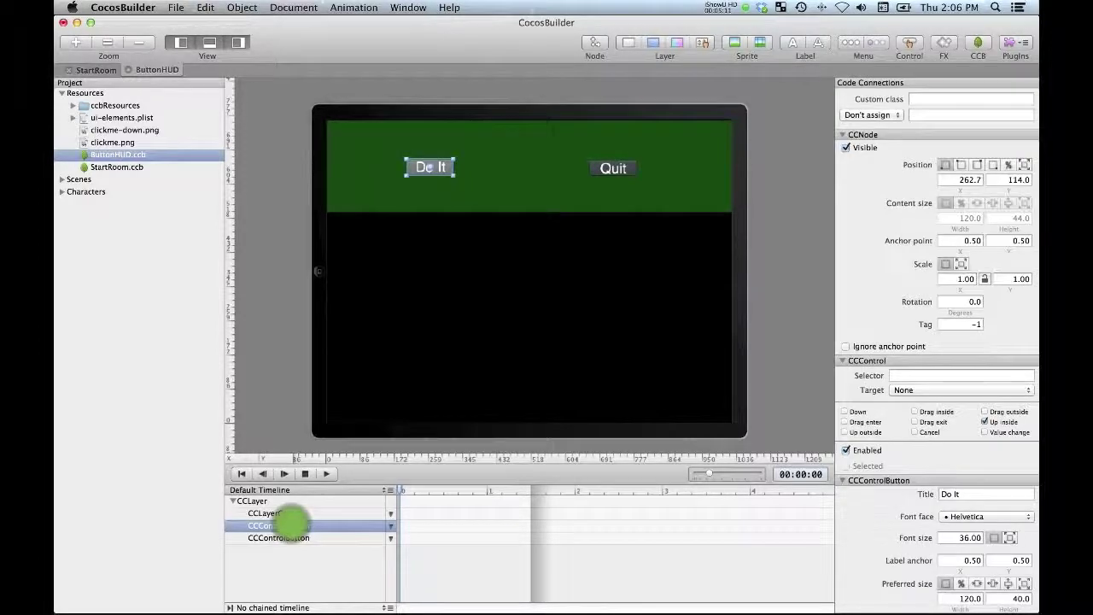
{"action": "left_click", "coordinate": [287, 538], "text": "shift"}
{"action": "left_click_drag", "start_coordinate": [288, 537], "coordinate": [306, 518]}
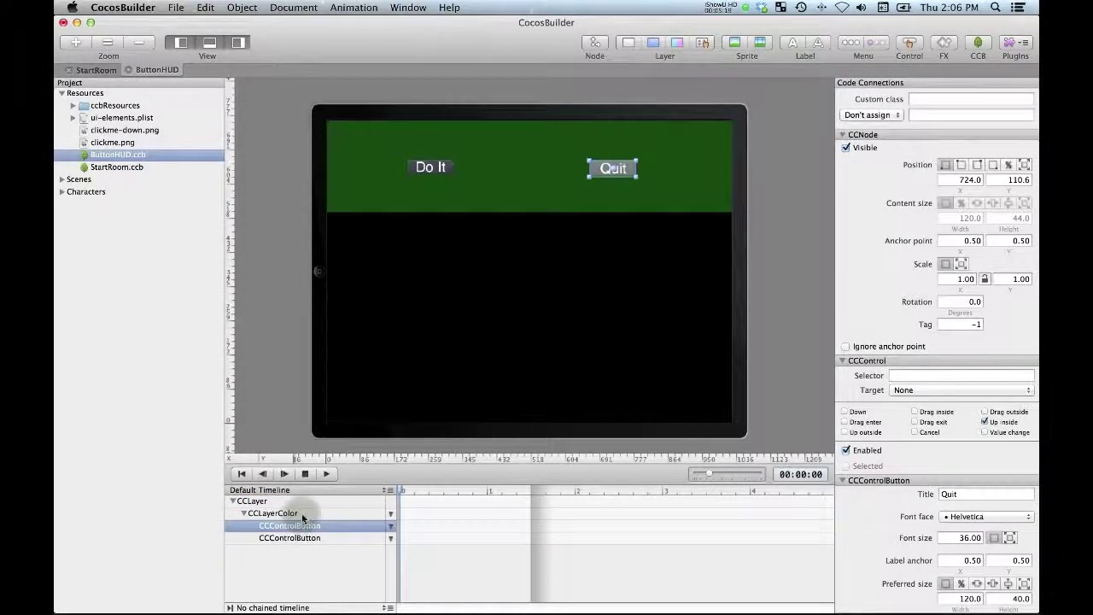
{"action": "left_click", "coordinate": [301, 513]}
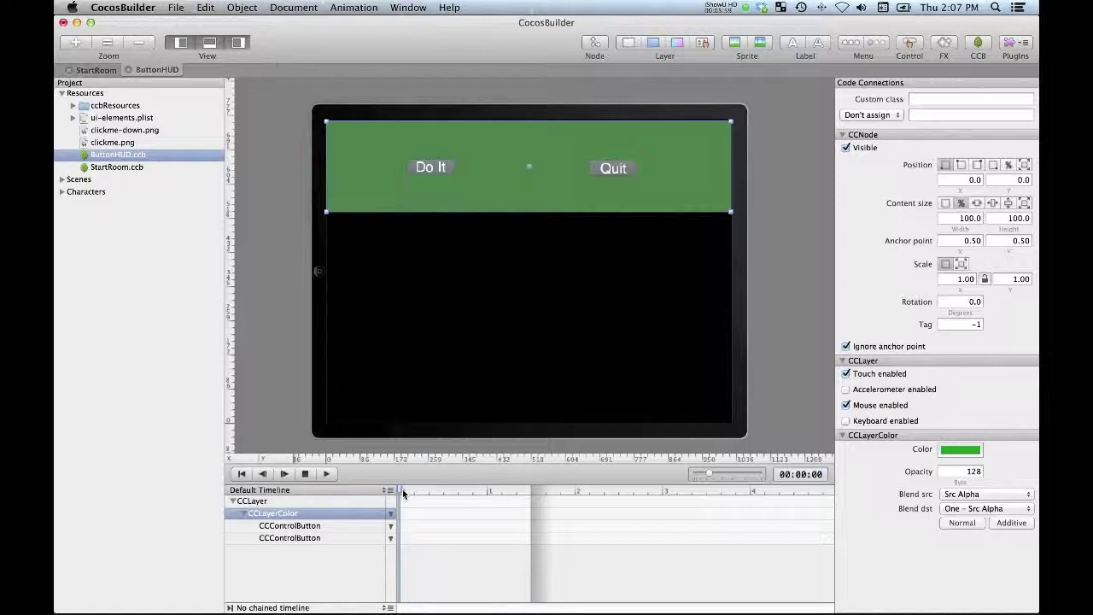
- With the playhead at 1:15, insert a Position keyframe on CCLayerColor from the Animation menu
{"action": "left_click_drag", "start_coordinate": [402, 489], "coordinate": [549, 493]}
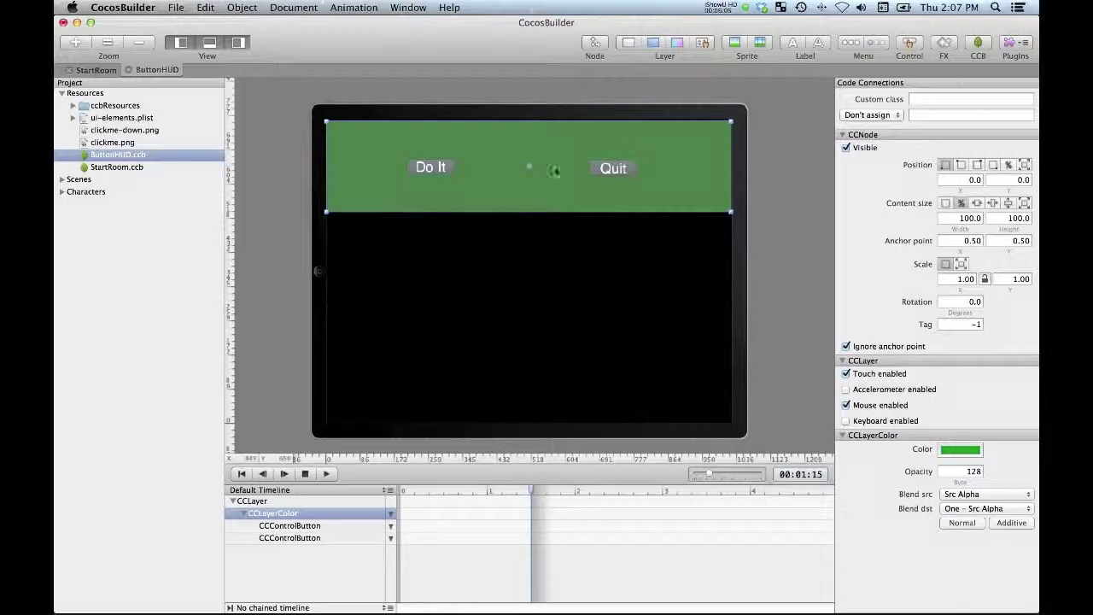
{"action": "left_click", "coordinate": [289, 157]}
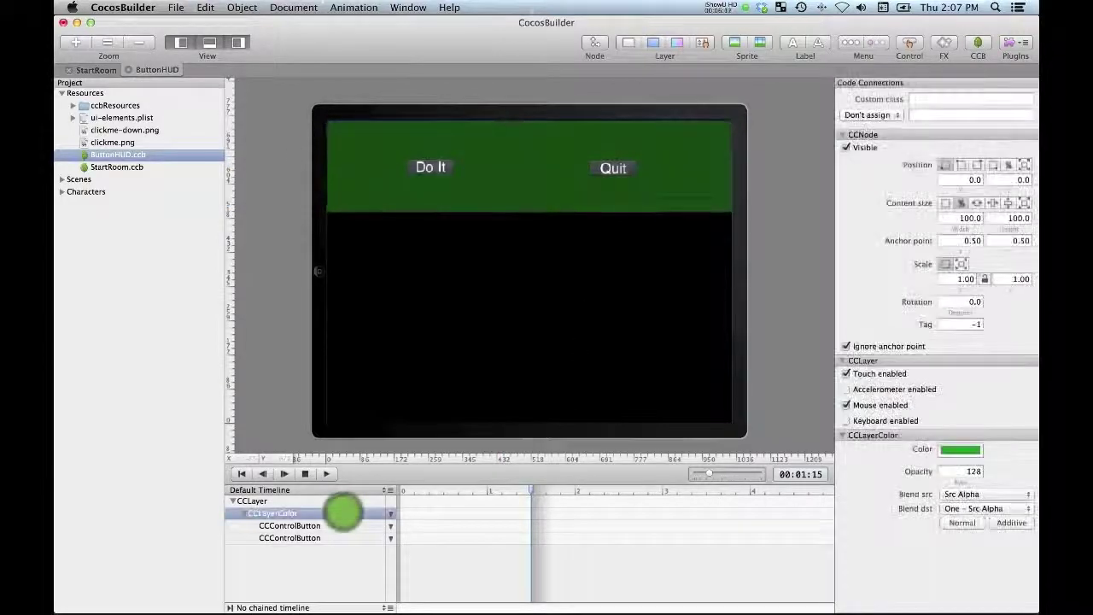
{"action": "left_click", "coordinate": [342, 513]}
{"action": "left_click", "coordinate": [355, 6]}
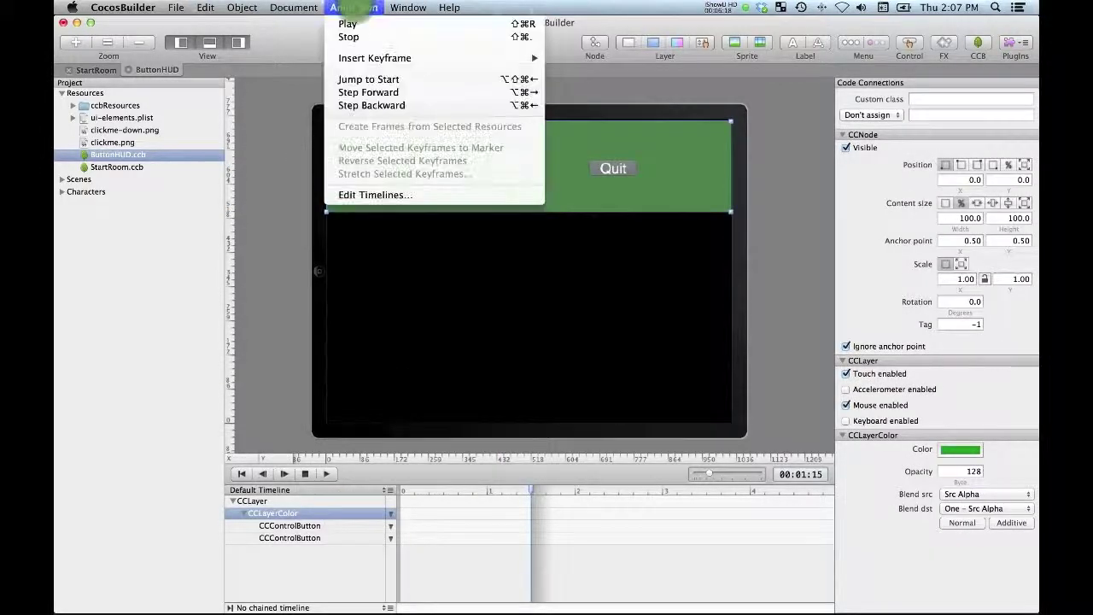
{"action": "mouse_move", "coordinate": [522, 58]}
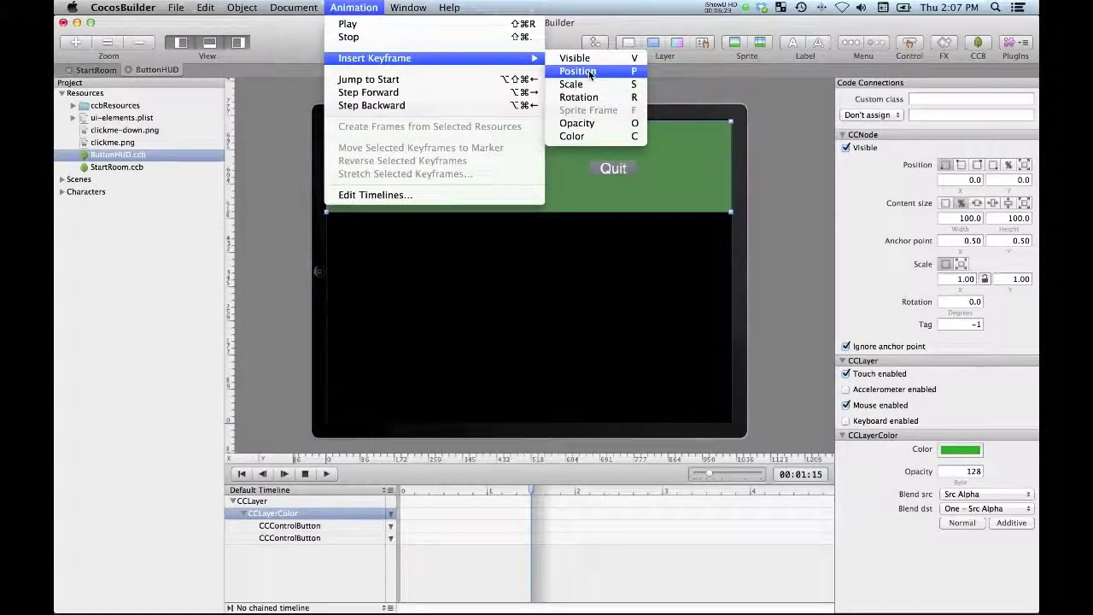
{"action": "left_click", "coordinate": [578, 72]}
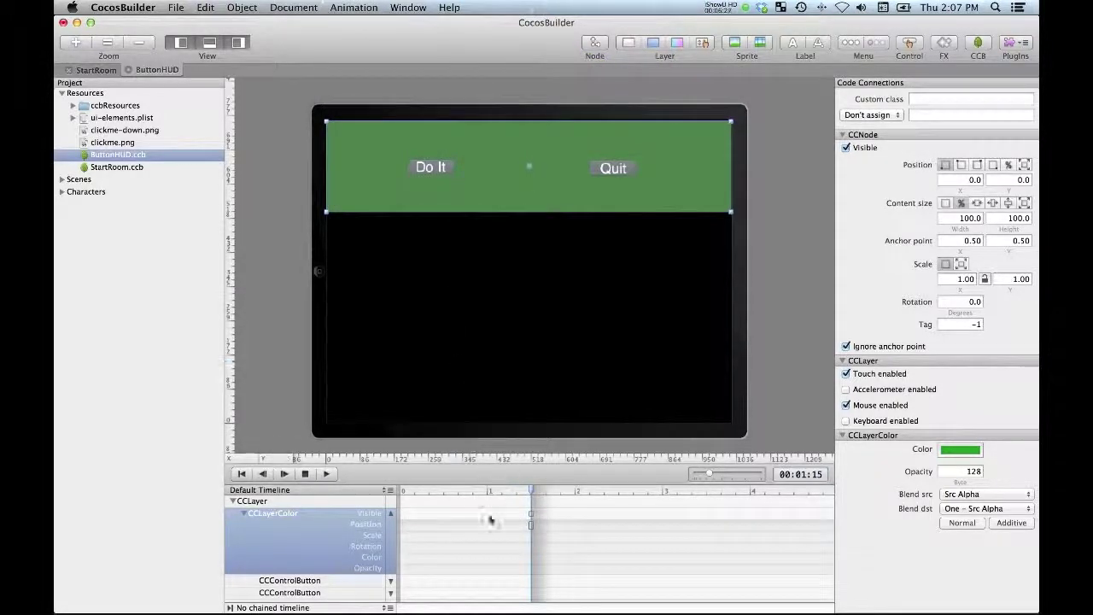
{"action": "left_click", "coordinate": [531, 524]}
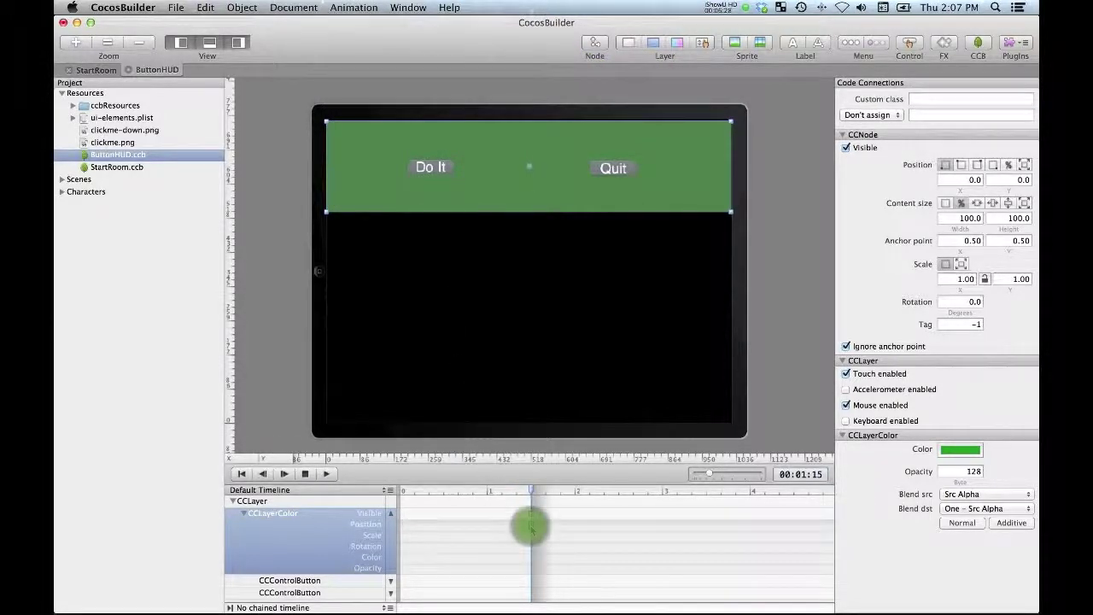
{"action": "left_click", "coordinate": [390, 512]}
{"action": "left_click", "coordinate": [390, 512]}
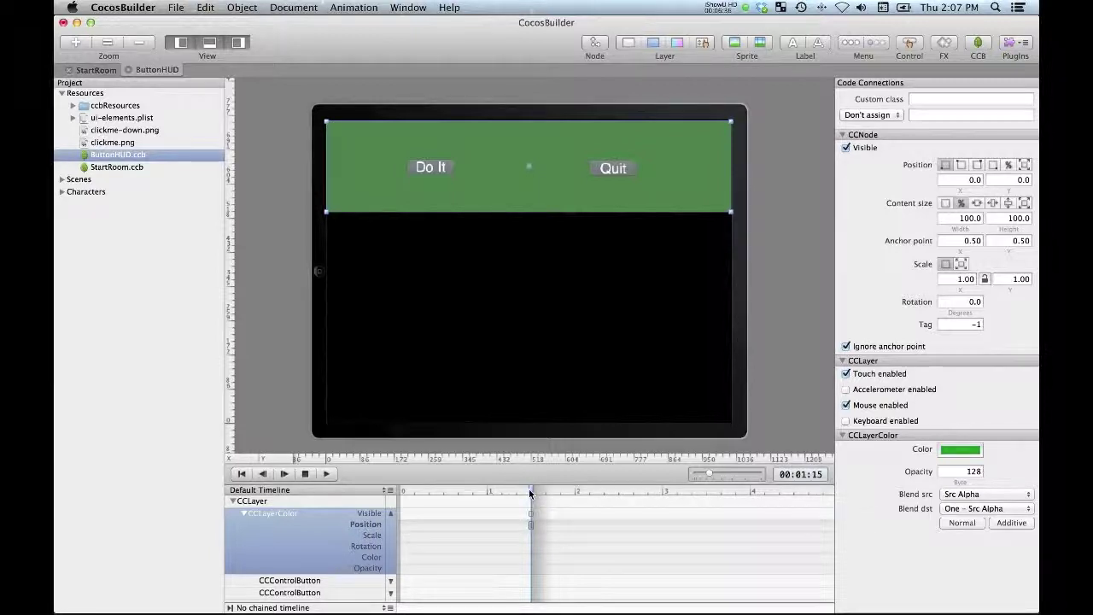
- Return the playhead to frame 0 and nudge the green layer upward with Shift+Up
{"action": "left_click_drag", "start_coordinate": [531, 488], "coordinate": [393, 488]}
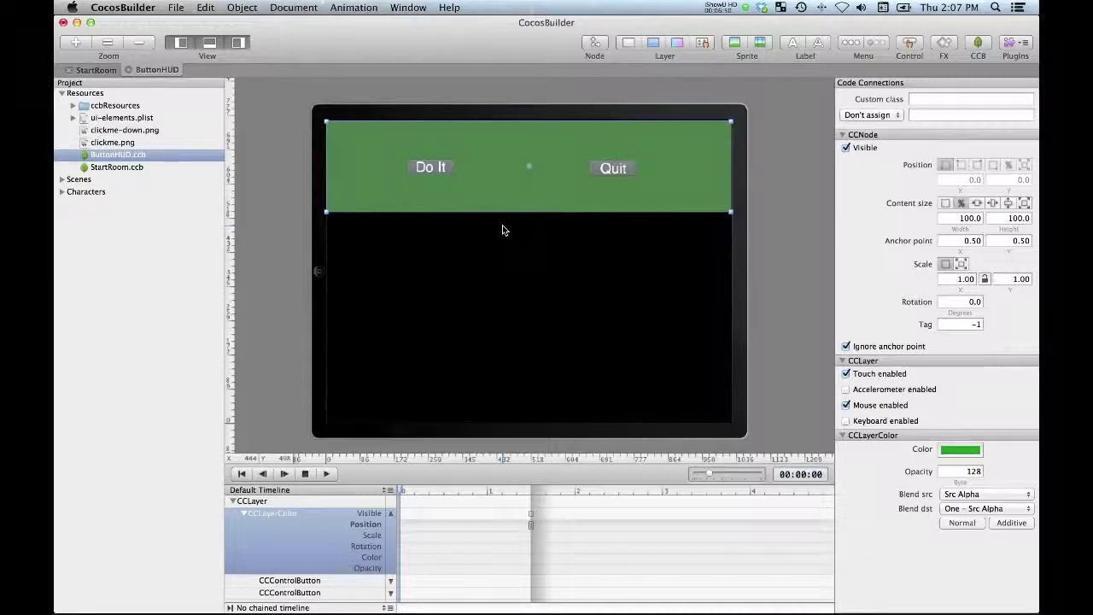
{"action": "key", "text": "shift+Up"}
{"action": "key", "text": "shift+Up"}
{"action": "key", "text": "shift+Up"}
{"action": "key", "text": "shift+Up"}
{"action": "key", "text": "shift+Up"}
{"action": "key", "text": "shift+Up"}
{"action": "key", "text": "shift+Up"}
{"action": "key", "text": "shift+Up"}
{"action": "key", "text": "shift+Up"}
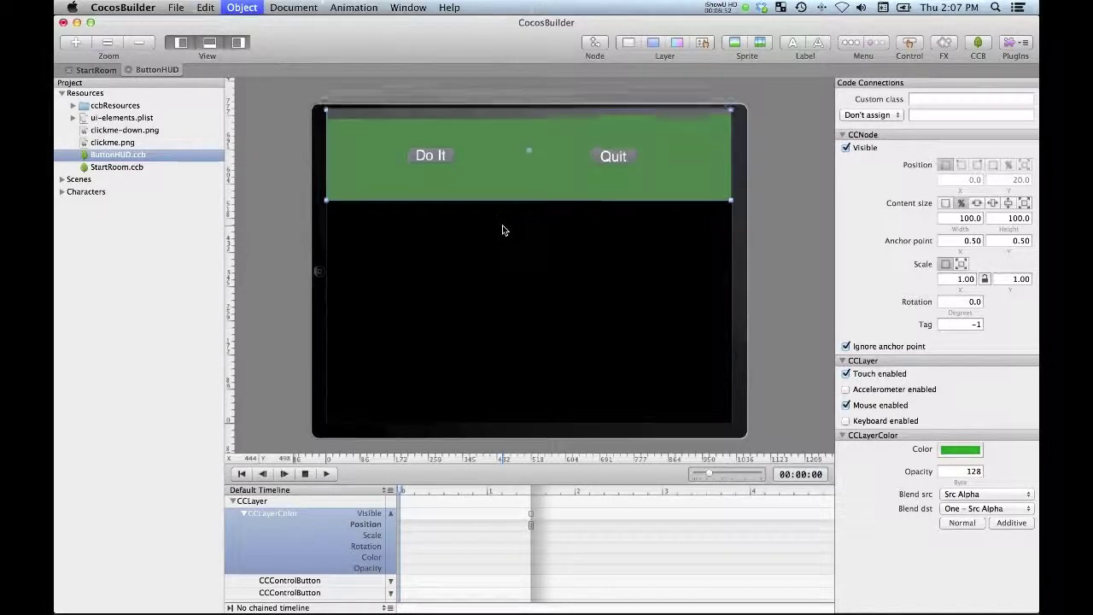
{"action": "key", "text": "shift+Up"}
{"action": "key", "text": "shift+Up"}
{"action": "key", "text": "shift+Up"}
{"action": "key", "text": "shift+Up"}
{"action": "key", "text": "shift+Up"}
{"action": "key", "text": "shift+Up"}
{"action": "key", "text": "shift+Up"}
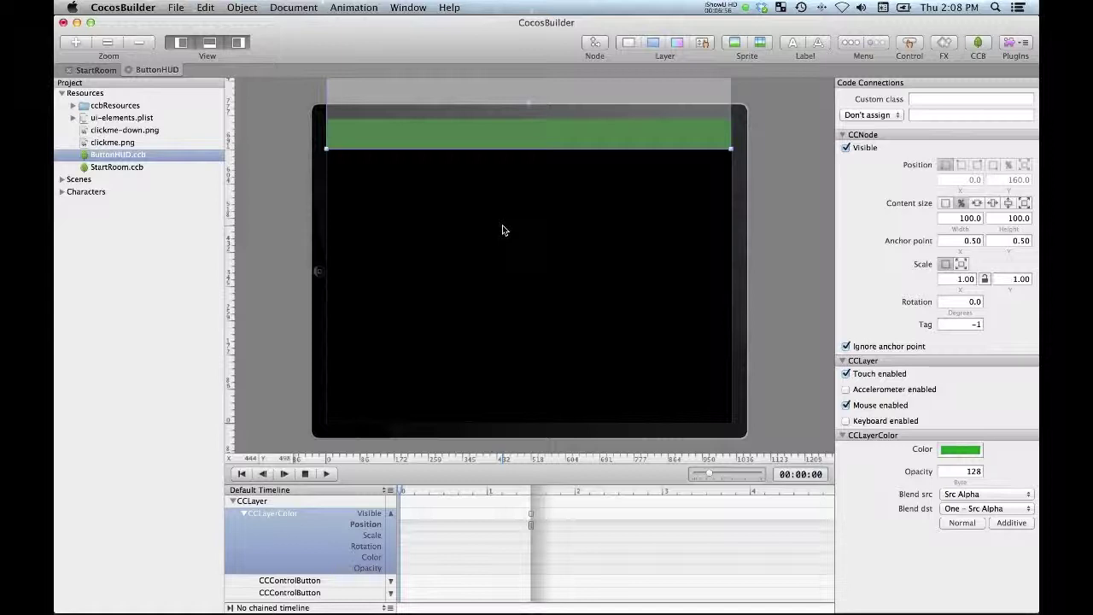
{"action": "key", "text": "shift+Up"}
{"action": "key", "text": "shift+Up"}
{"action": "key", "text": "shift+Up"}
{"action": "key", "text": "shift+Up"}
{"action": "key", "text": "shift+Up"}
{"action": "key", "text": "shift+Up"}
{"action": "key", "text": "shift+Up"}
{"action": "key", "text": "shift+Up"}
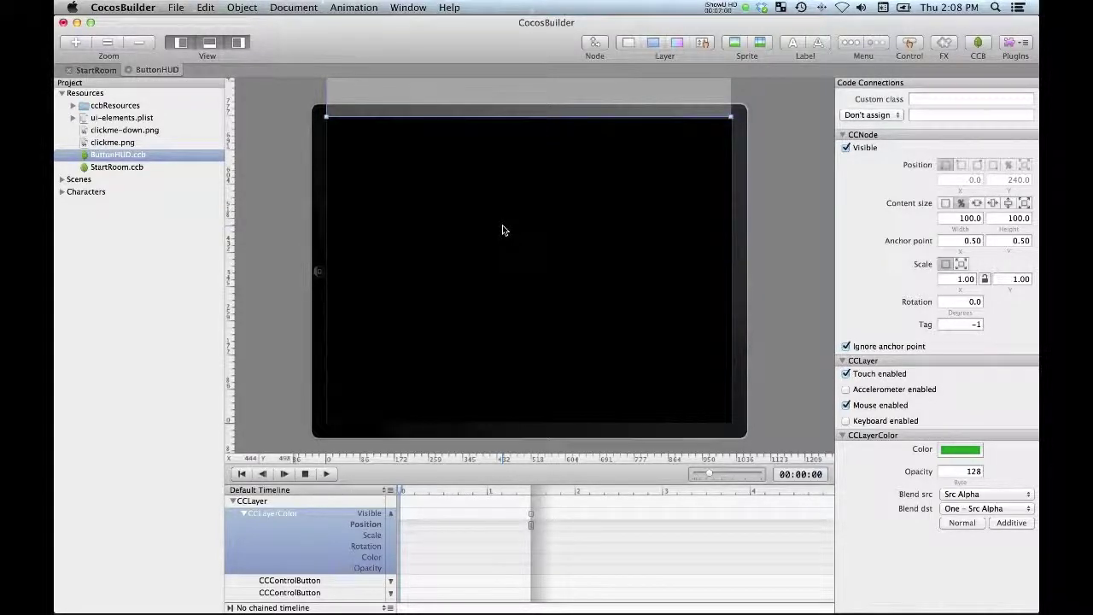
- Add a starting Position keyframe and raise its Y value to 240
{"action": "left_click", "coordinate": [353, 7]}
{"action": "mouse_move", "coordinate": [382, 55]}
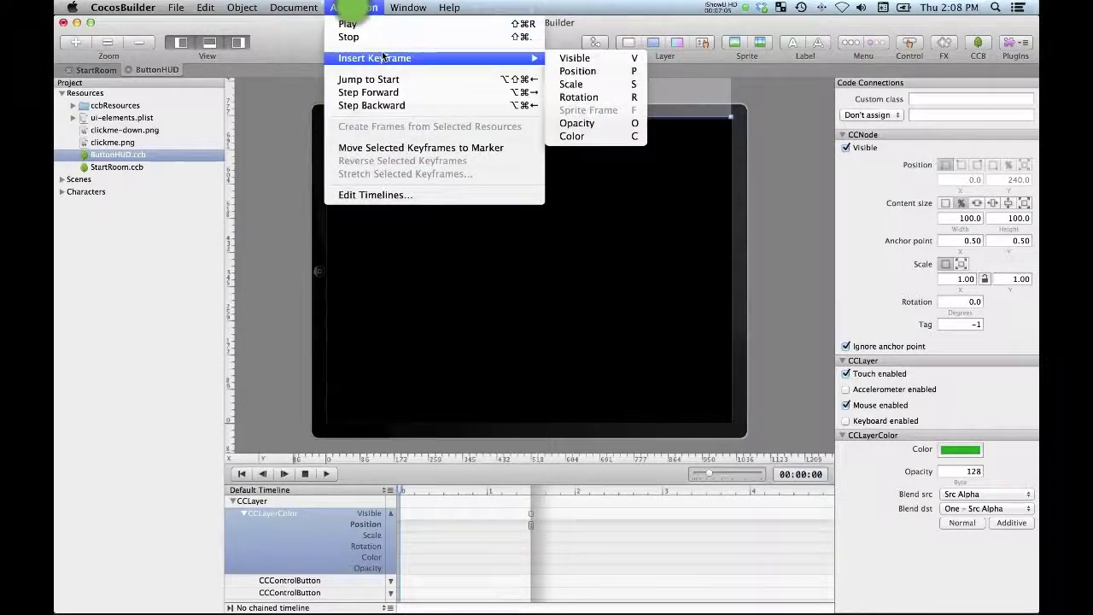
{"action": "left_click", "coordinate": [586, 71]}
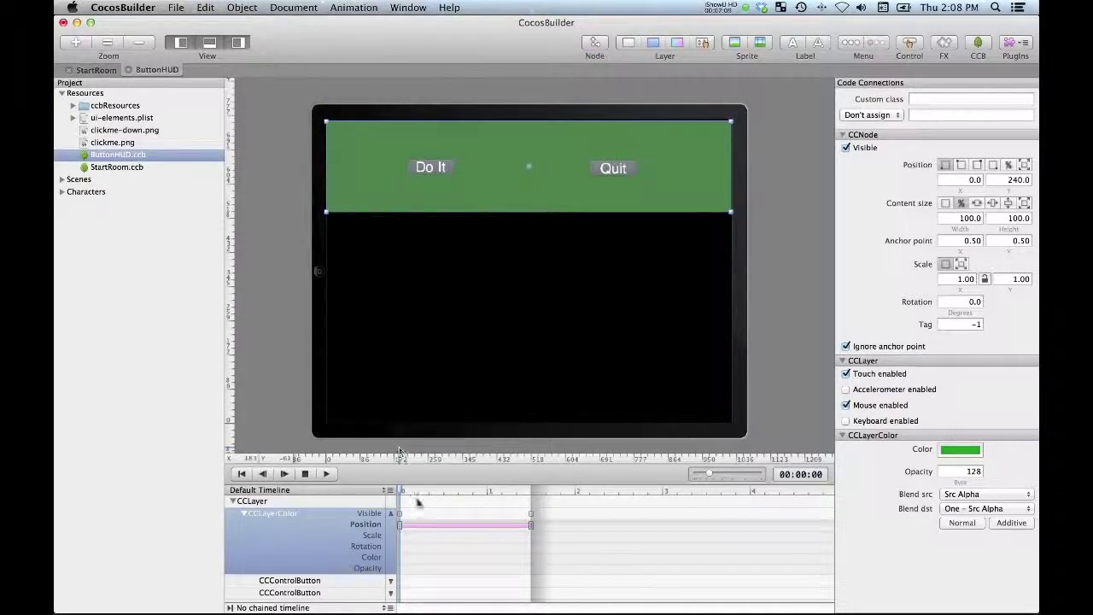
{"action": "left_click", "coordinate": [399, 524]}
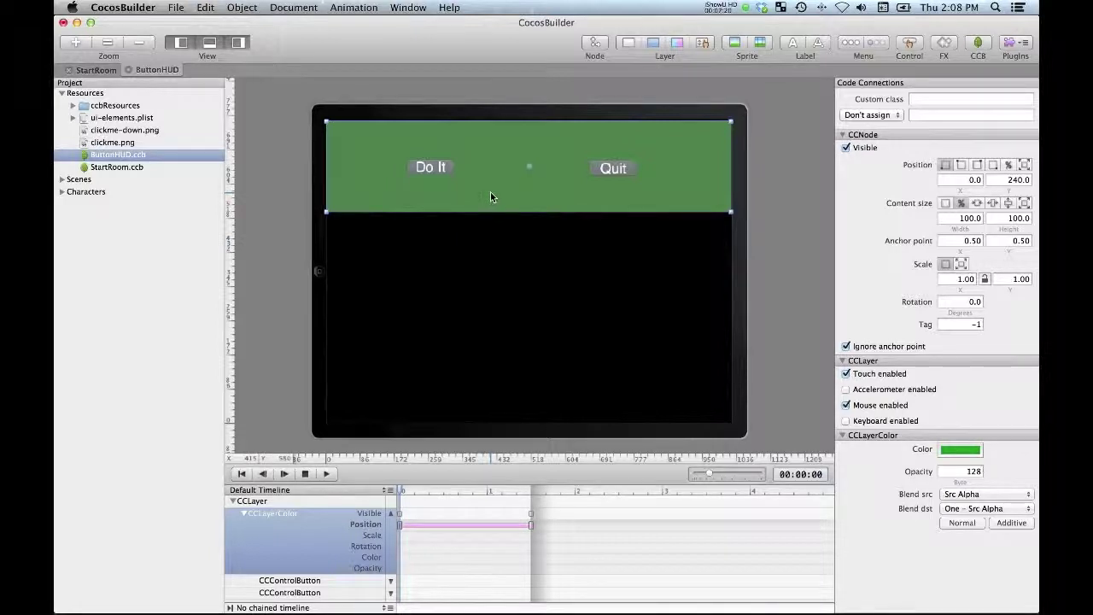
{"action": "key", "text": "Up"}
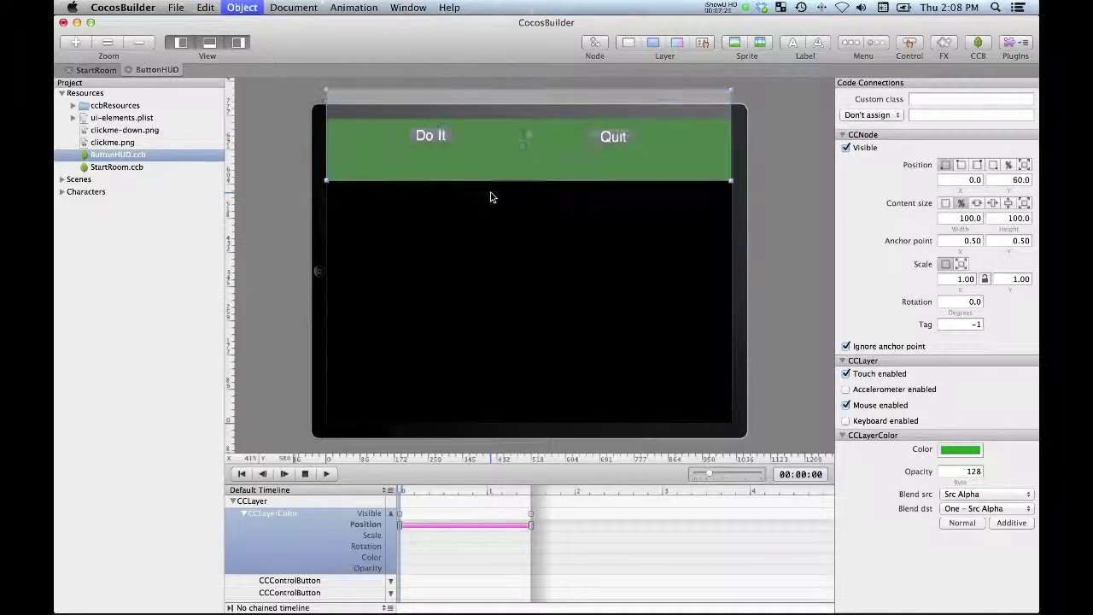
{"action": "key", "text": "Up"}
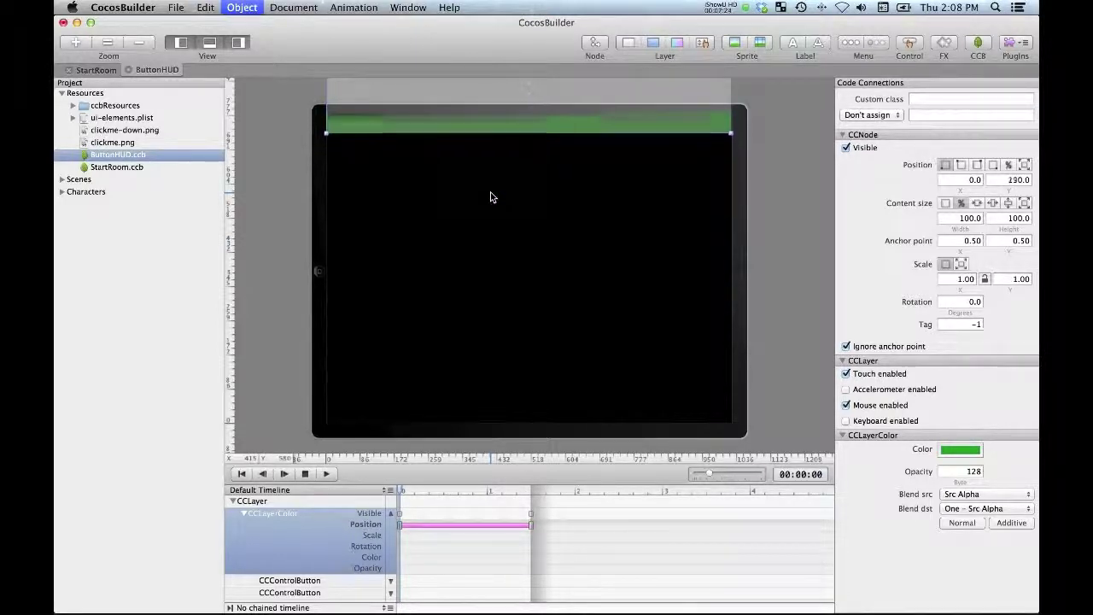
{"action": "key", "text": "Up"}
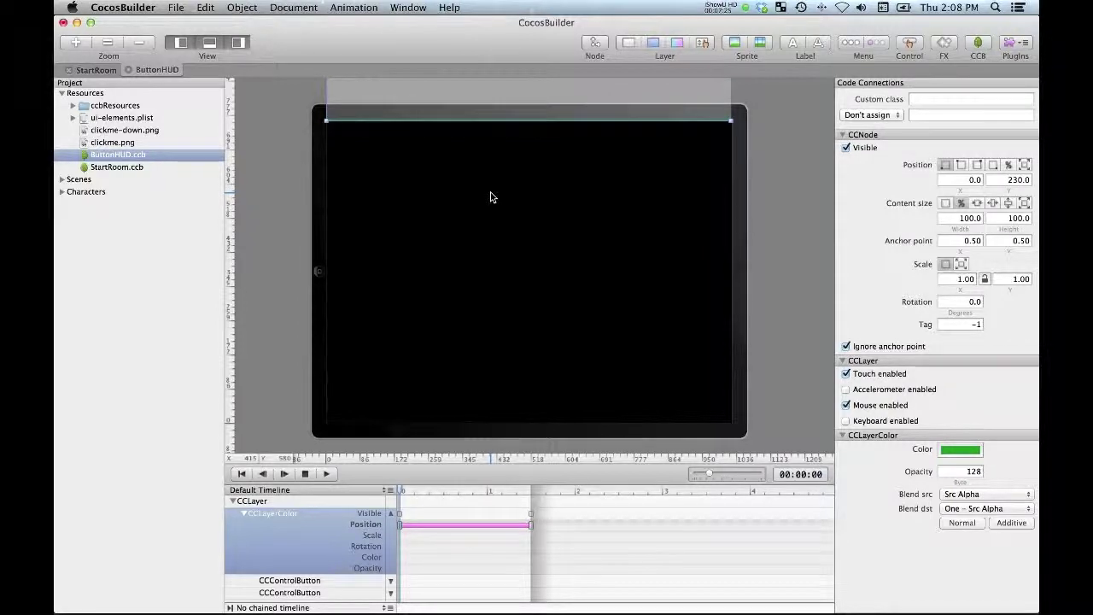
{"action": "key", "text": "Up"}
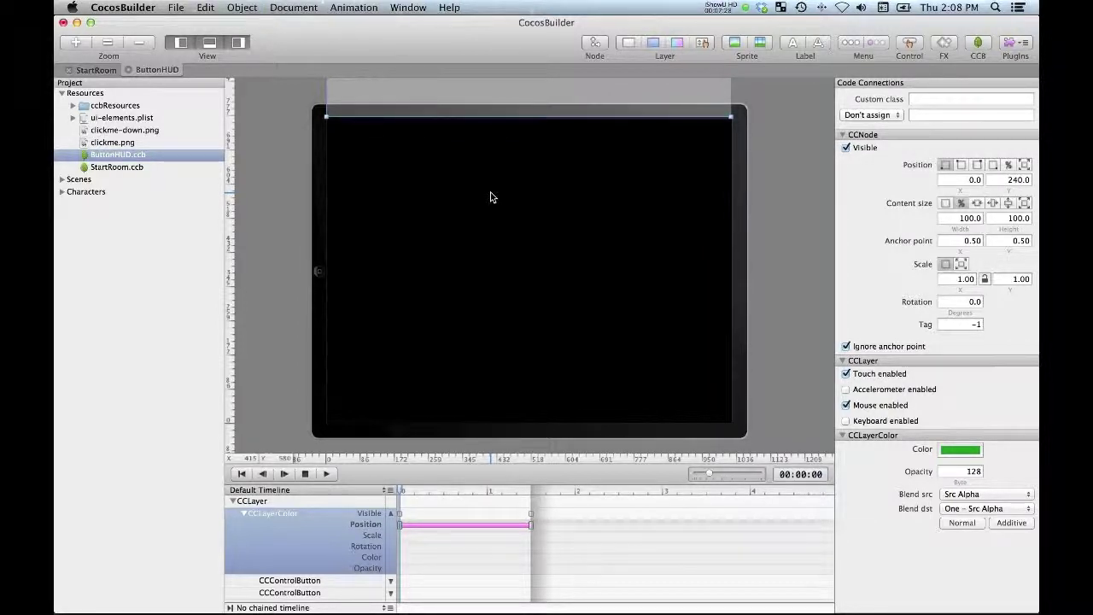
- Play the timeline twice to watch the green bar slide down with Do It and Quit
{"action": "left_click", "coordinate": [282, 245]}
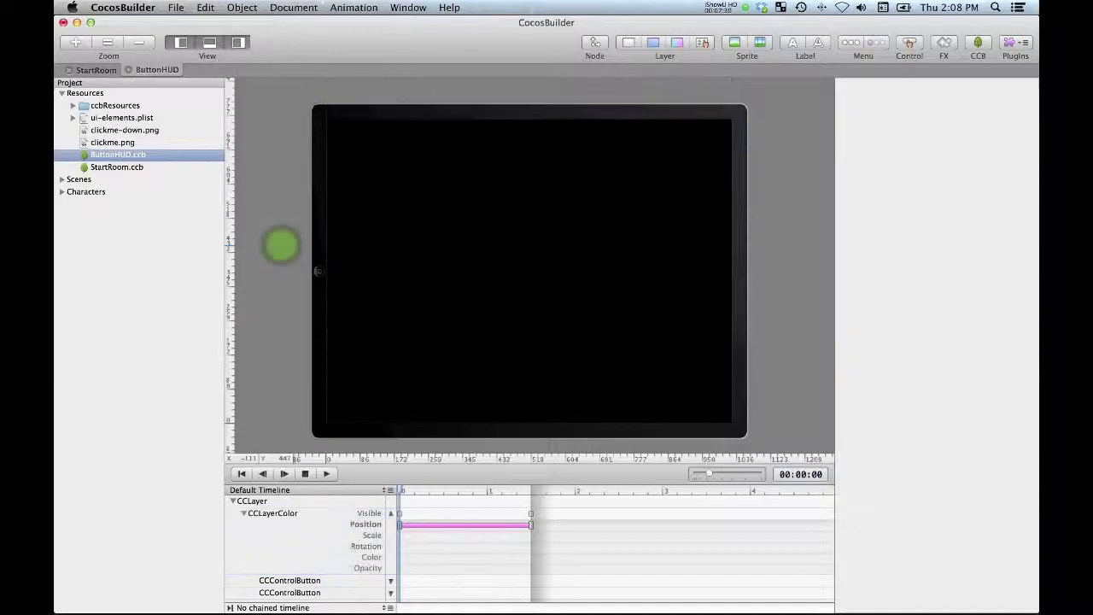
{"action": "left_click", "coordinate": [328, 475]}
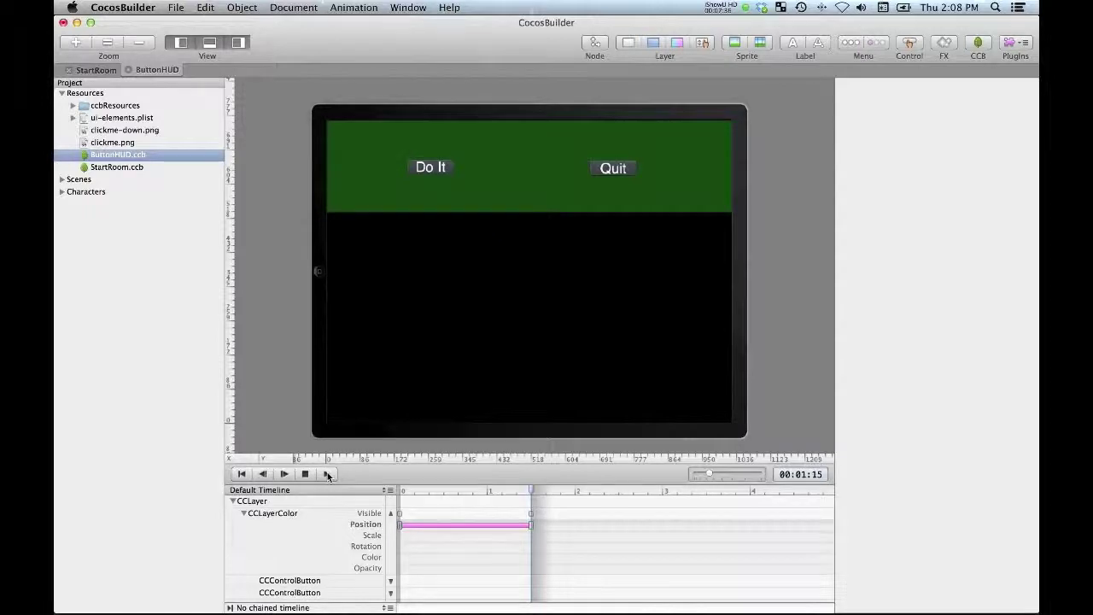
{"action": "left_click", "coordinate": [243, 474]}
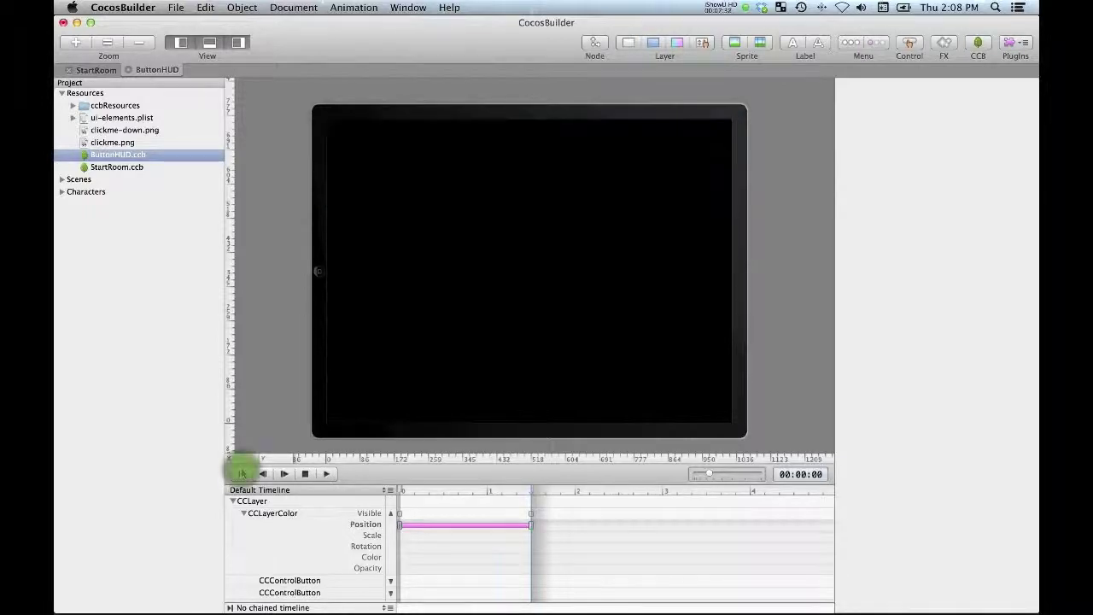
{"action": "left_click", "coordinate": [330, 474]}
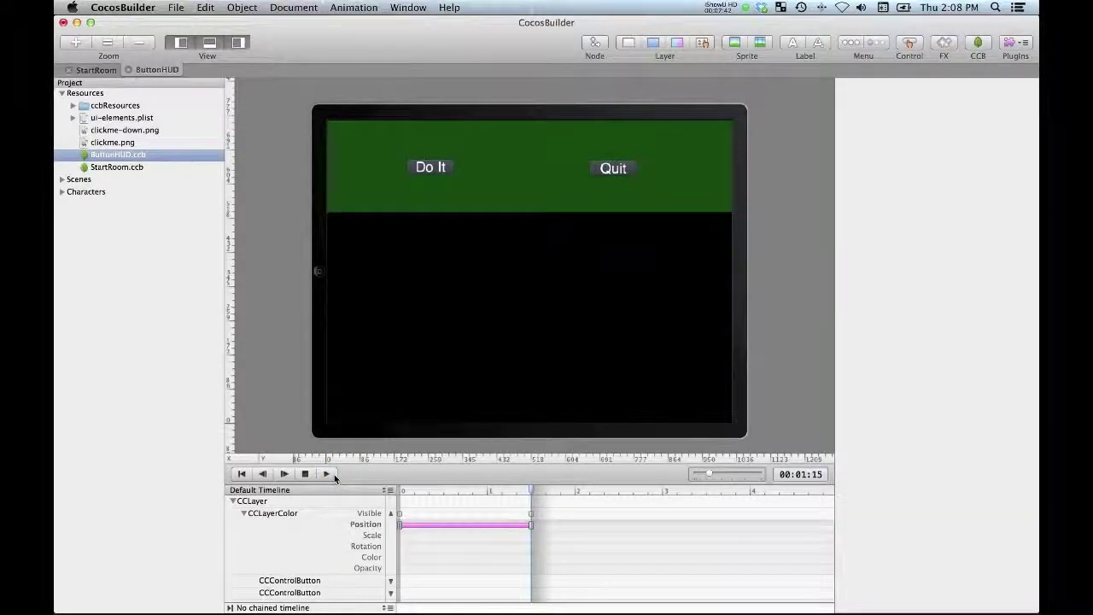
{"action": "left_click", "coordinate": [251, 490]}
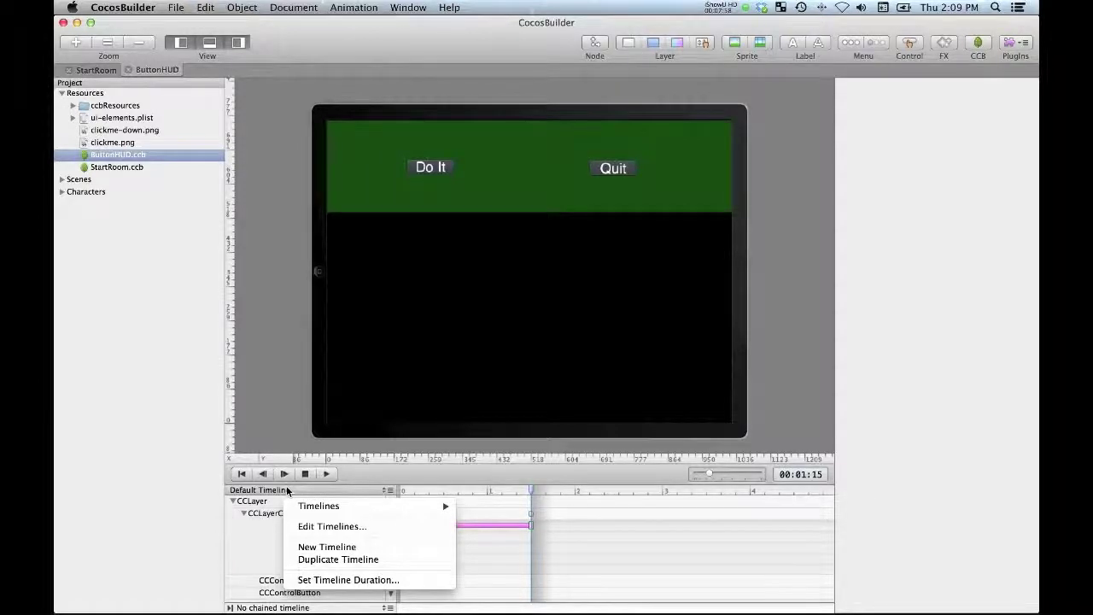
- Inspect the Default Timeline in Edit Timelines and close the dialog without changes
{"action": "left_click", "coordinate": [319, 527]}
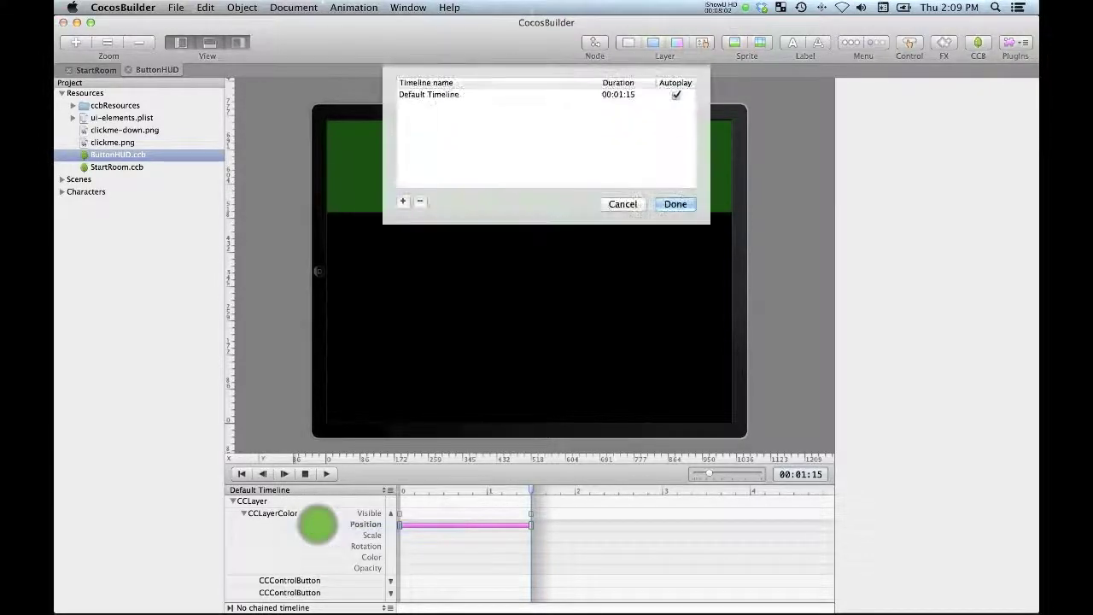
{"action": "left_click", "coordinate": [434, 91]}
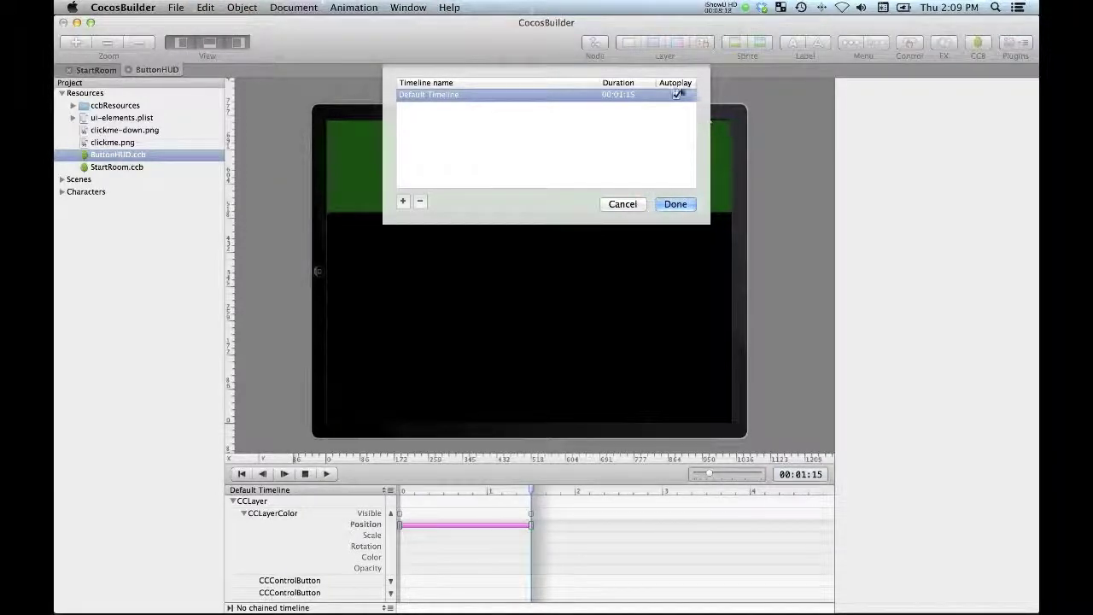
{"action": "left_click", "coordinate": [622, 205]}
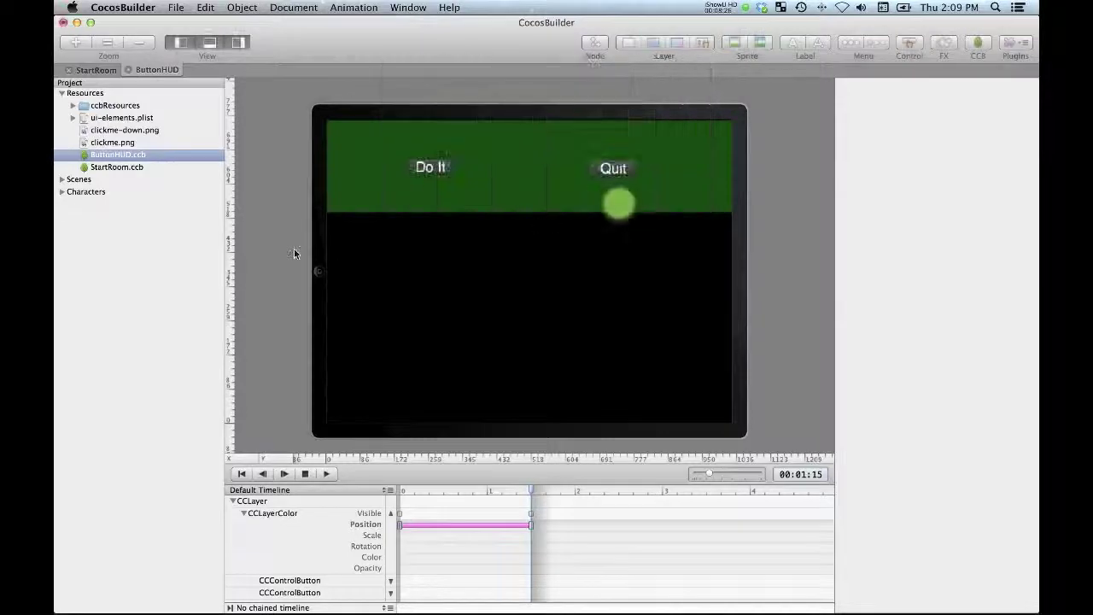
- Publish the ButtonHUD project from the File menu and bring Xcode to the front
{"action": "left_click", "coordinate": [176, 7]}
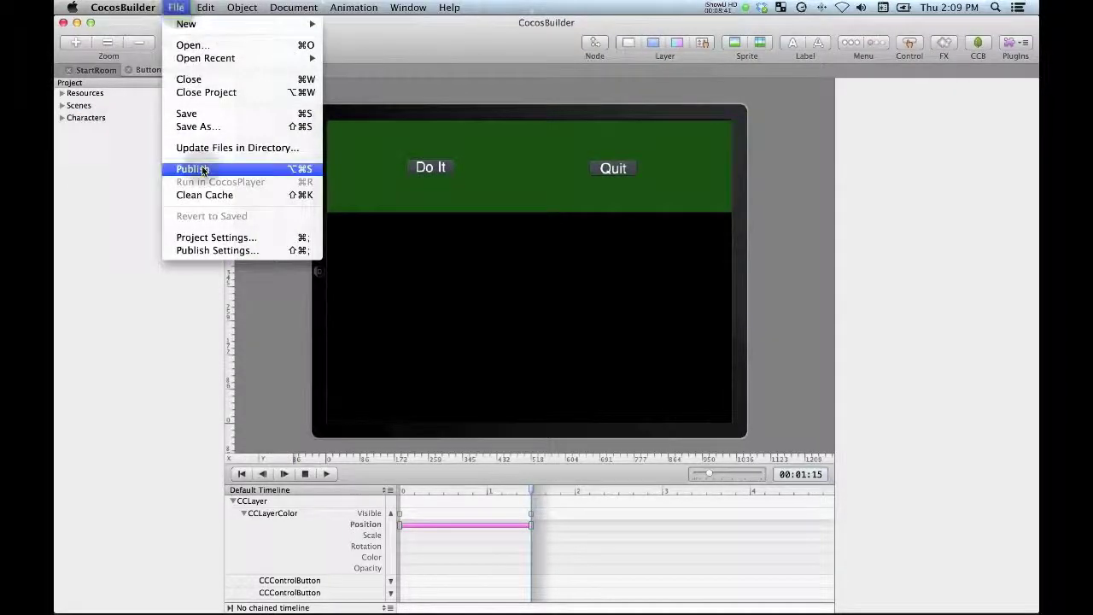
{"action": "left_click", "coordinate": [199, 167]}
{"action": "left_click", "coordinate": [253, 165]}
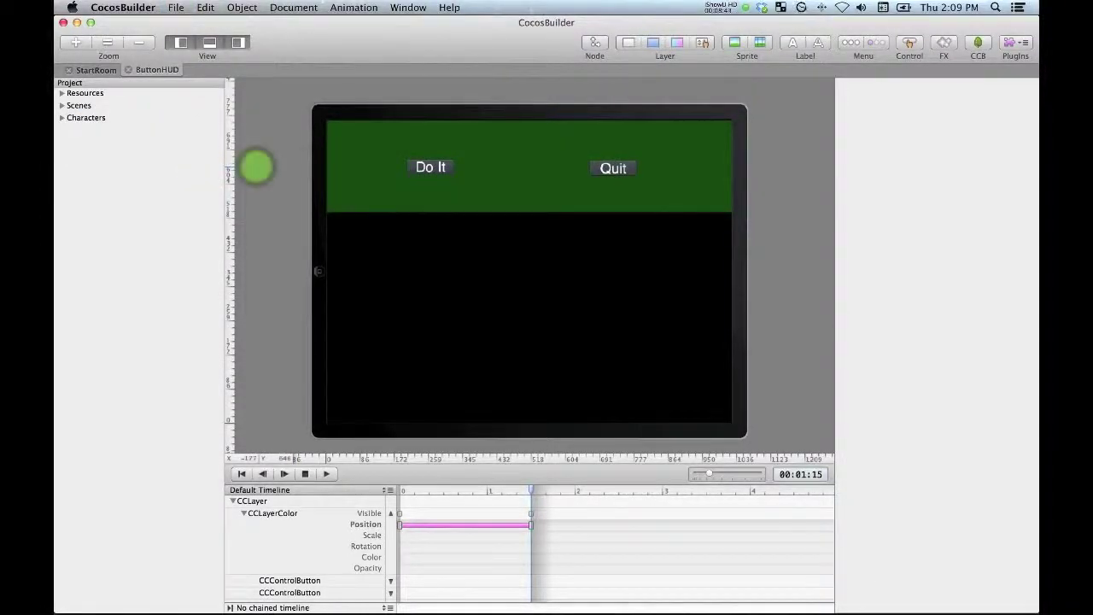
{"action": "key", "text": "super+Tab"}
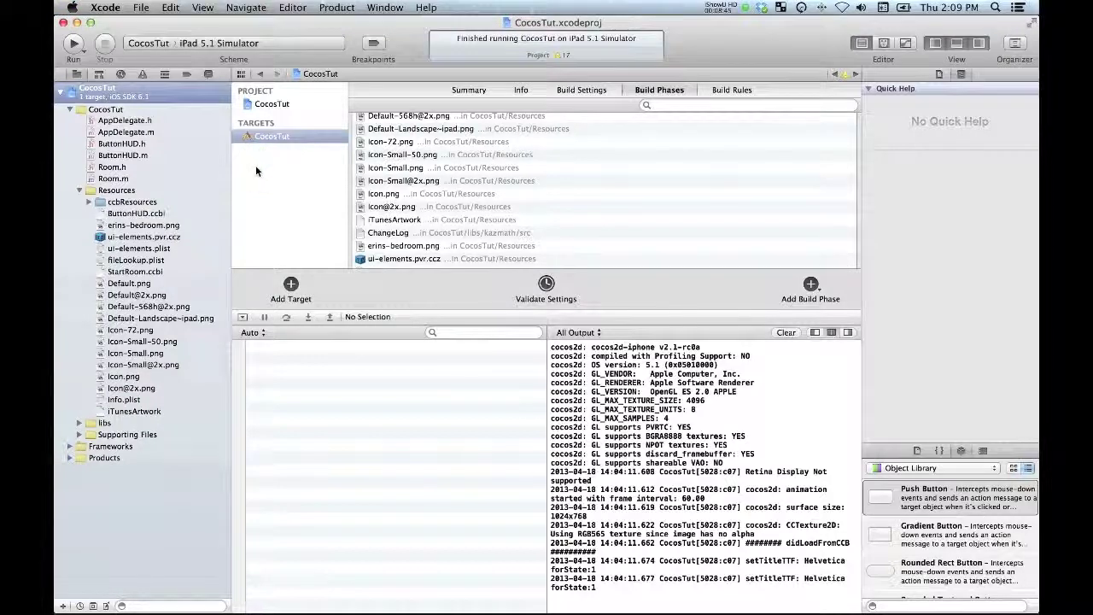
- Build and run in the iPad simulator, then press Do It, Quit, and Do It again
{"action": "key", "text": "super+b"}
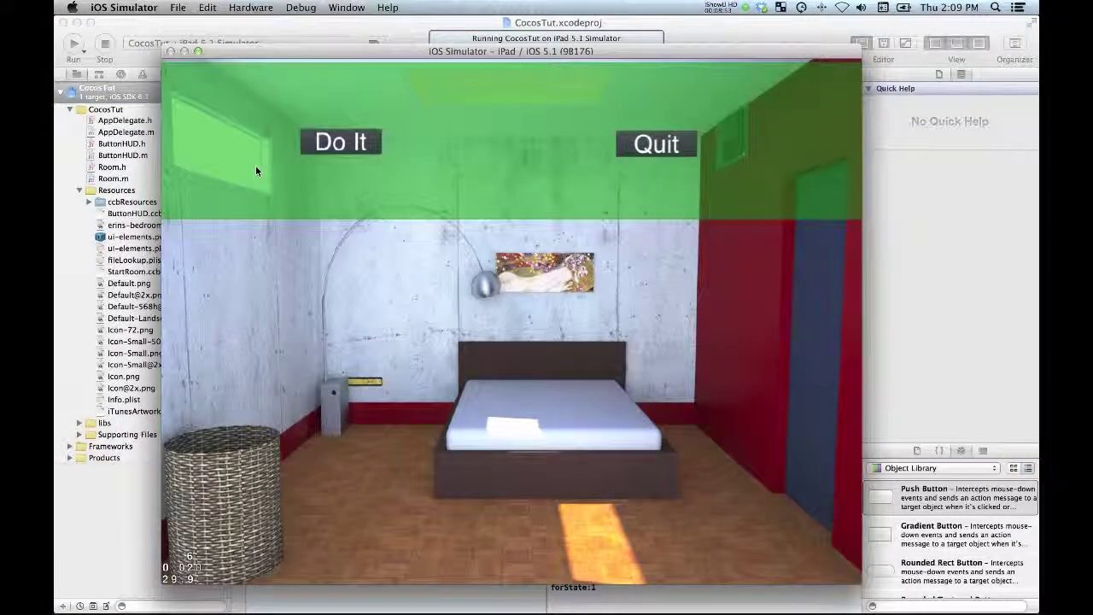
{"action": "left_click", "coordinate": [341, 141]}
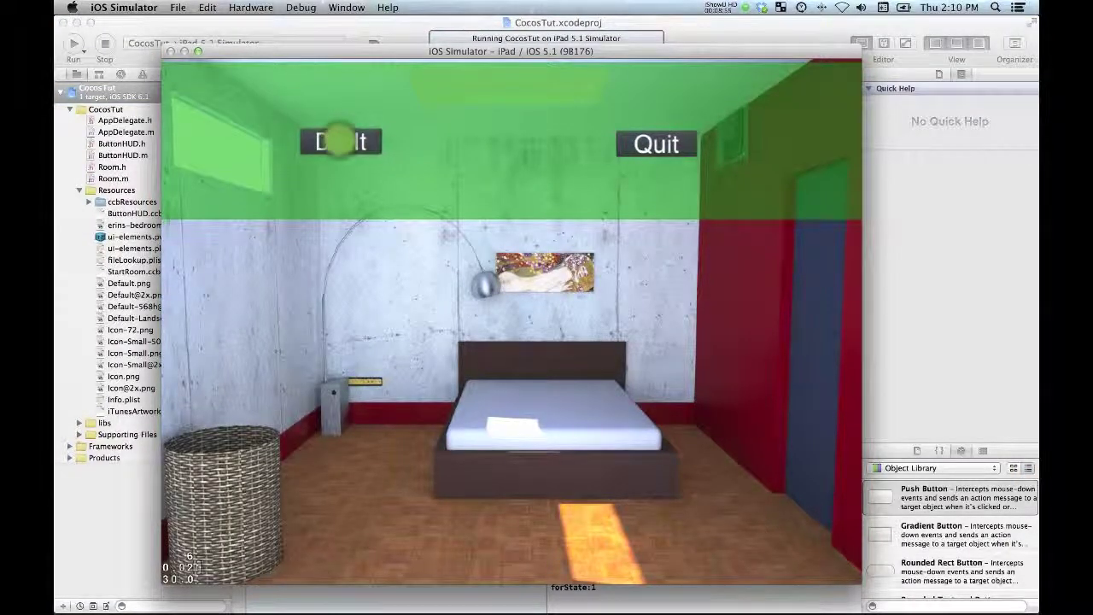
{"action": "left_click", "coordinate": [657, 151]}
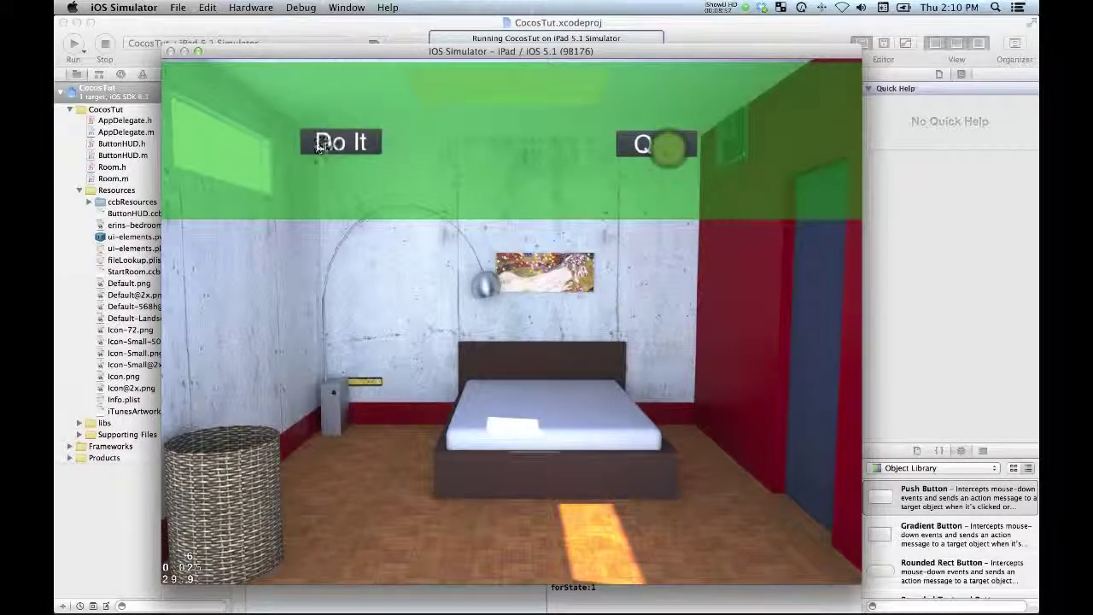
{"action": "left_click", "coordinate": [318, 144]}
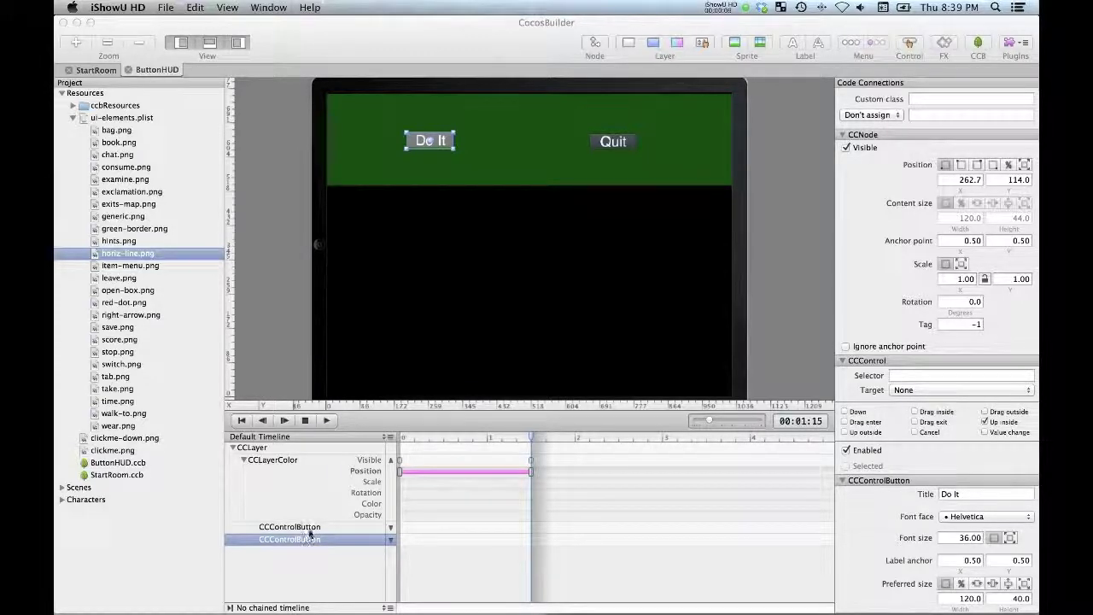
- Give Do It the doIt: selector and Quit the quit: selector with target Owner
{"action": "left_click", "coordinate": [909, 376]}
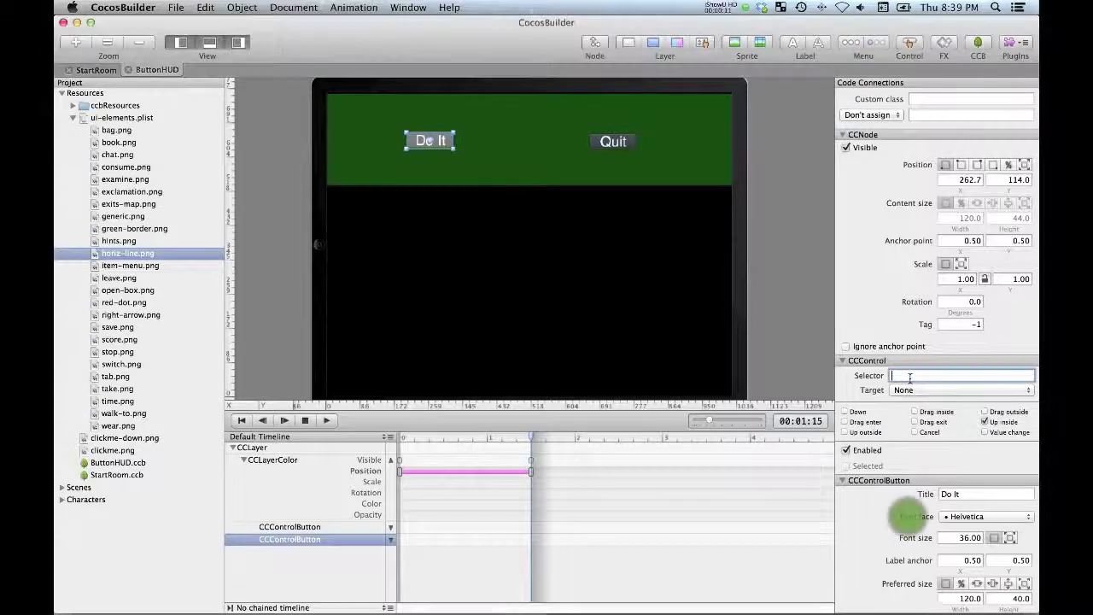
{"action": "type", "text": "doIt:"}
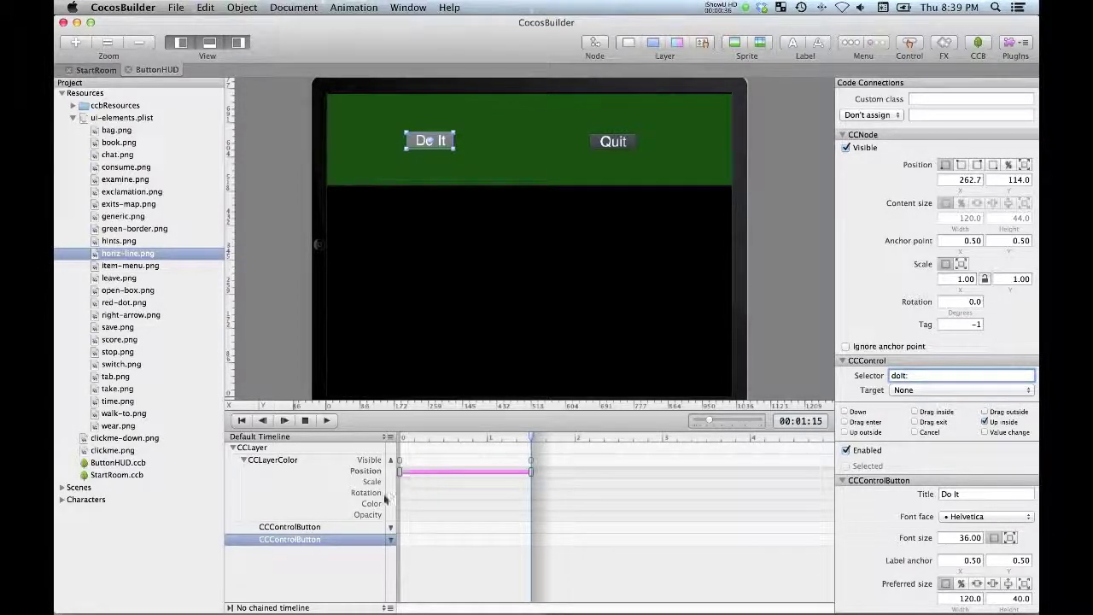
{"action": "left_click", "coordinate": [309, 527]}
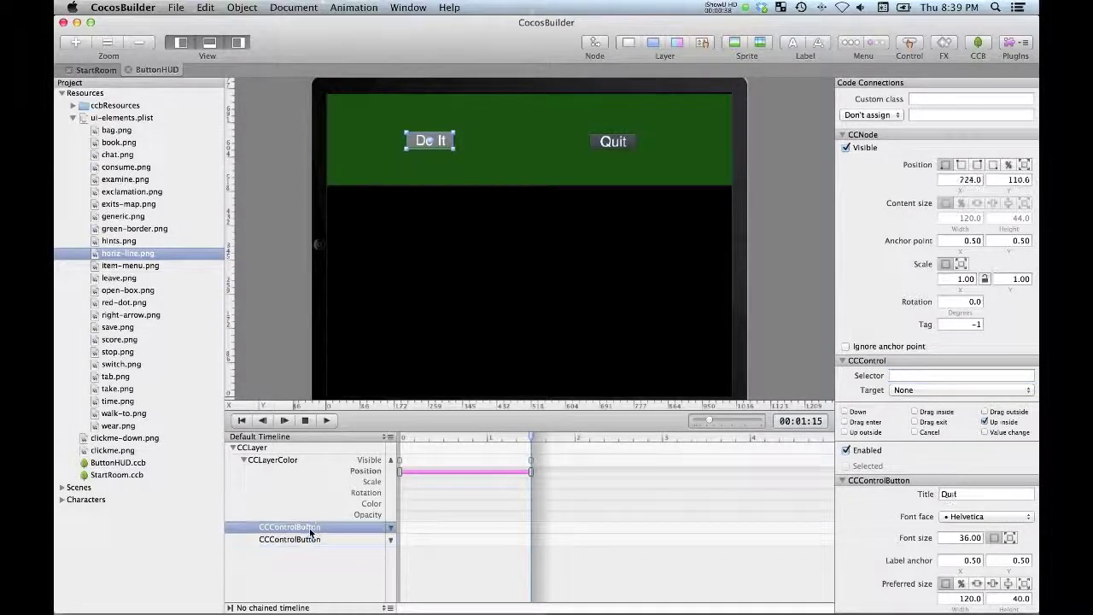
{"action": "left_click", "coordinate": [919, 375]}
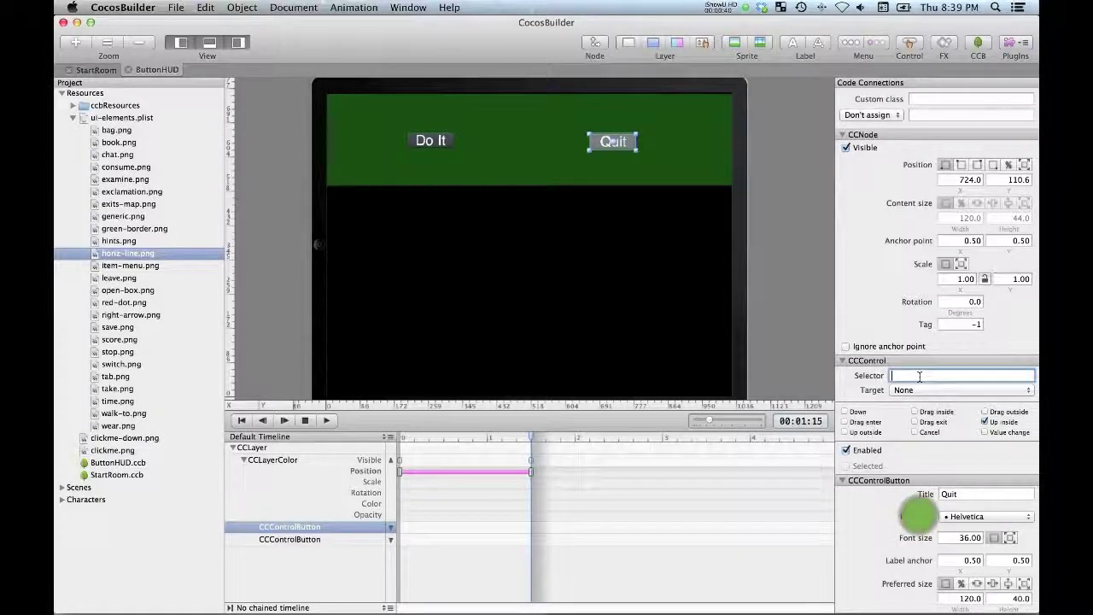
{"action": "type", "text": "quit:"}
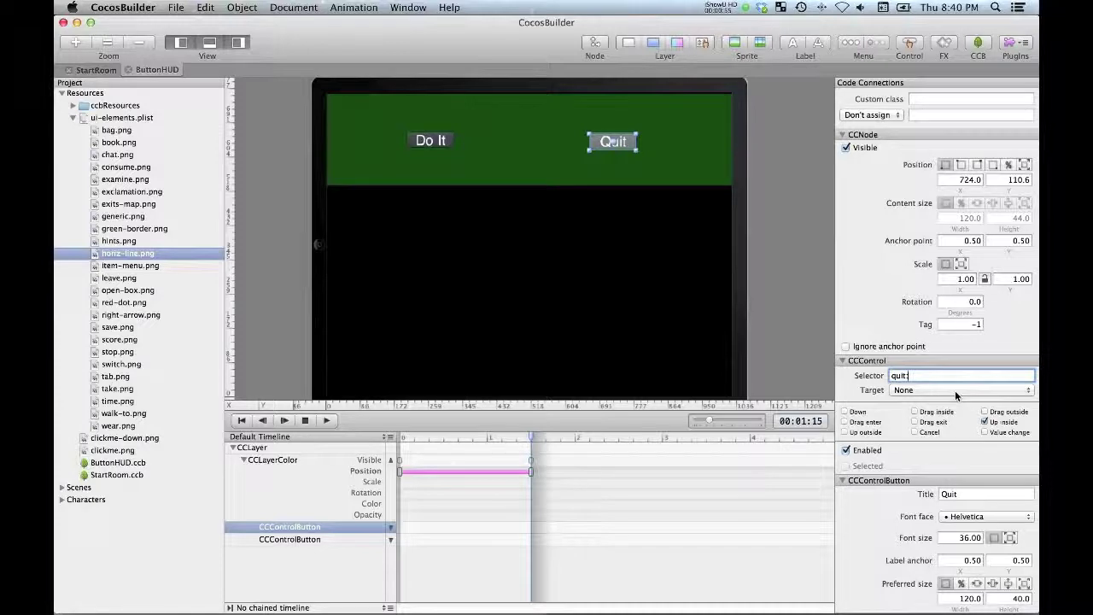
{"action": "left_click", "coordinate": [954, 390]}
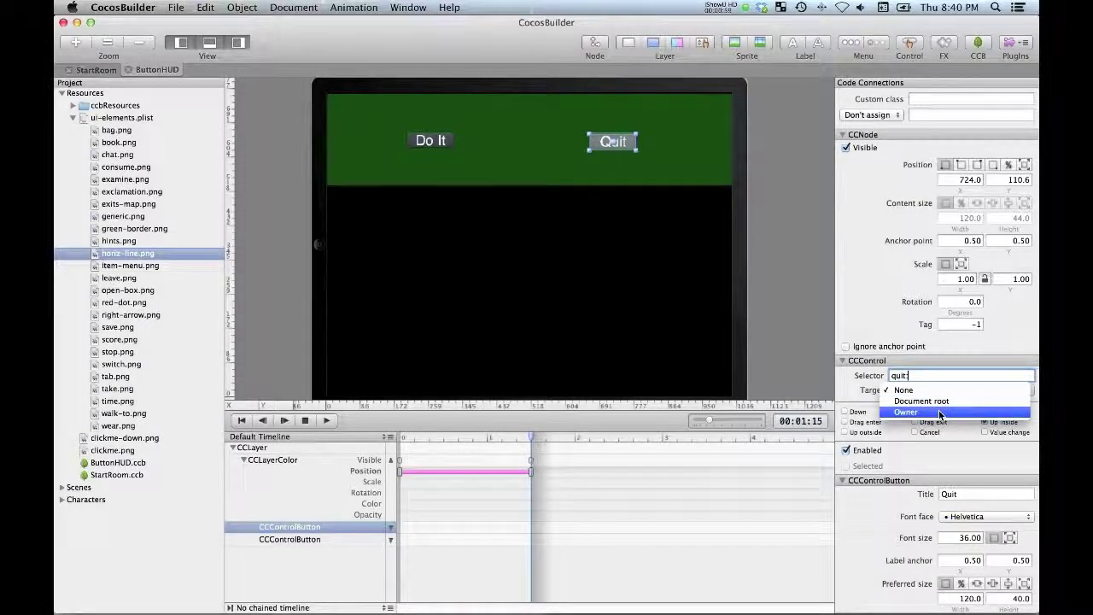
{"action": "left_click", "coordinate": [939, 411]}
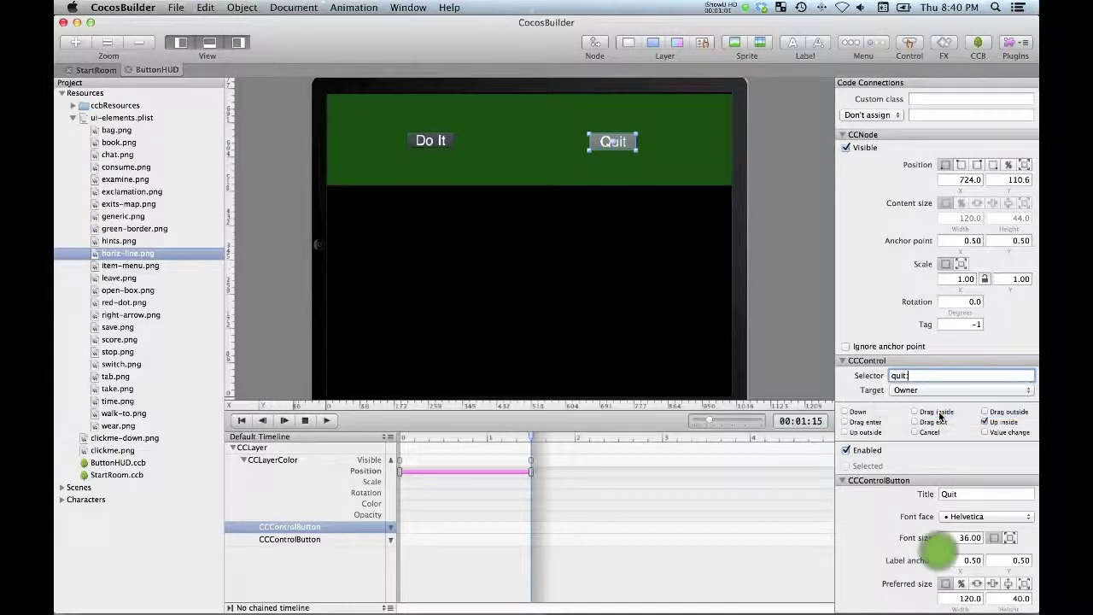
- Set the Do It button's CCControl target to Owner
{"action": "left_click", "coordinate": [325, 541]}
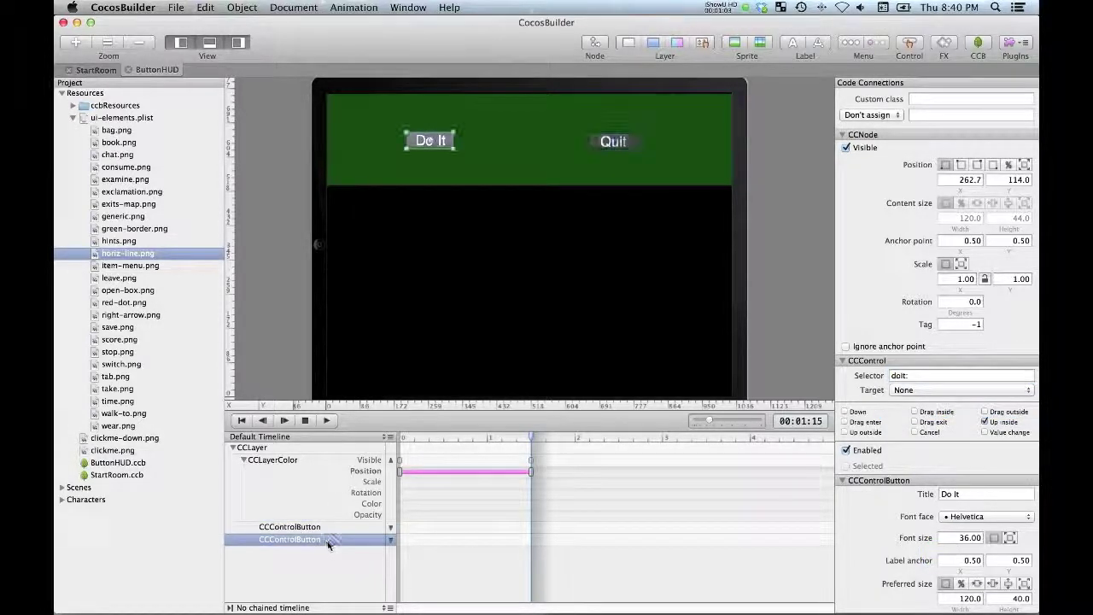
{"action": "left_click", "coordinate": [910, 391]}
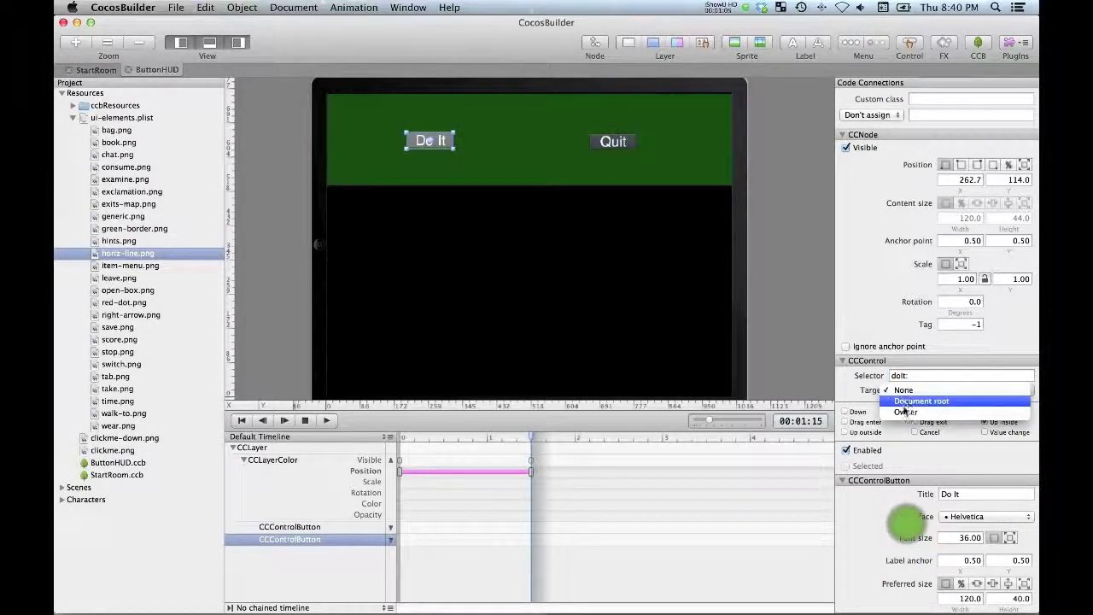
{"action": "left_click", "coordinate": [905, 412]}
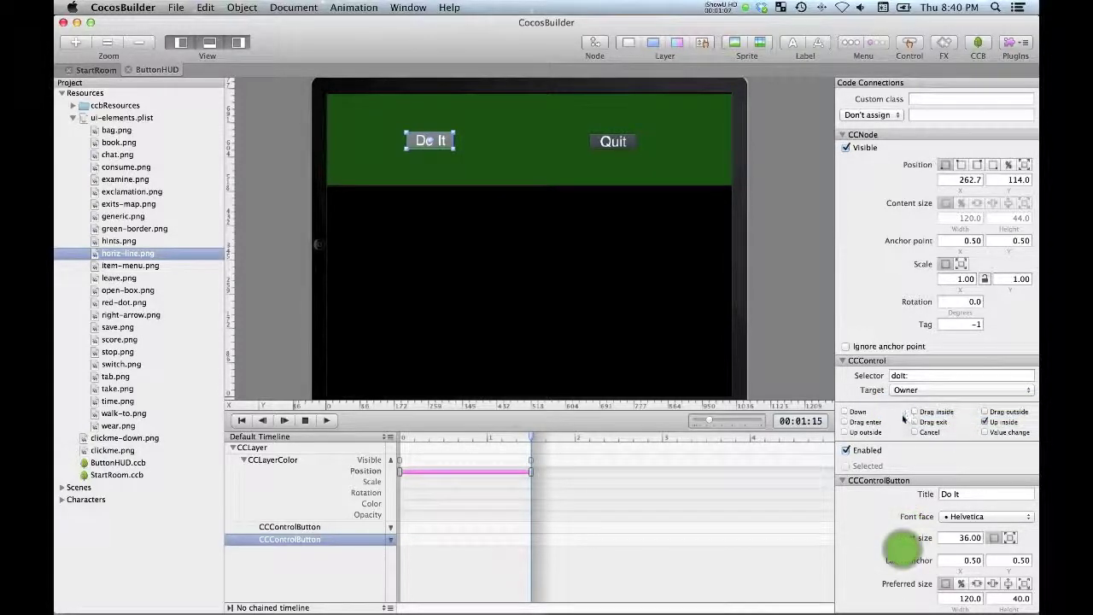
{"action": "left_click", "coordinate": [895, 422]}
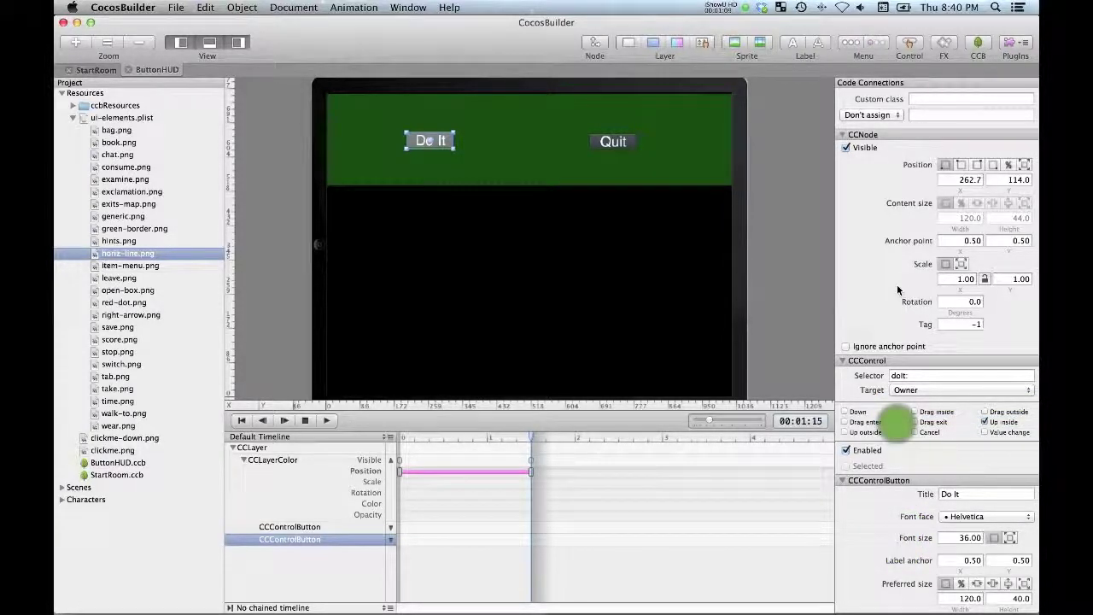
- Publish the CocosBuilder project and switch over to Xcode
{"action": "left_click", "coordinate": [173, 8]}
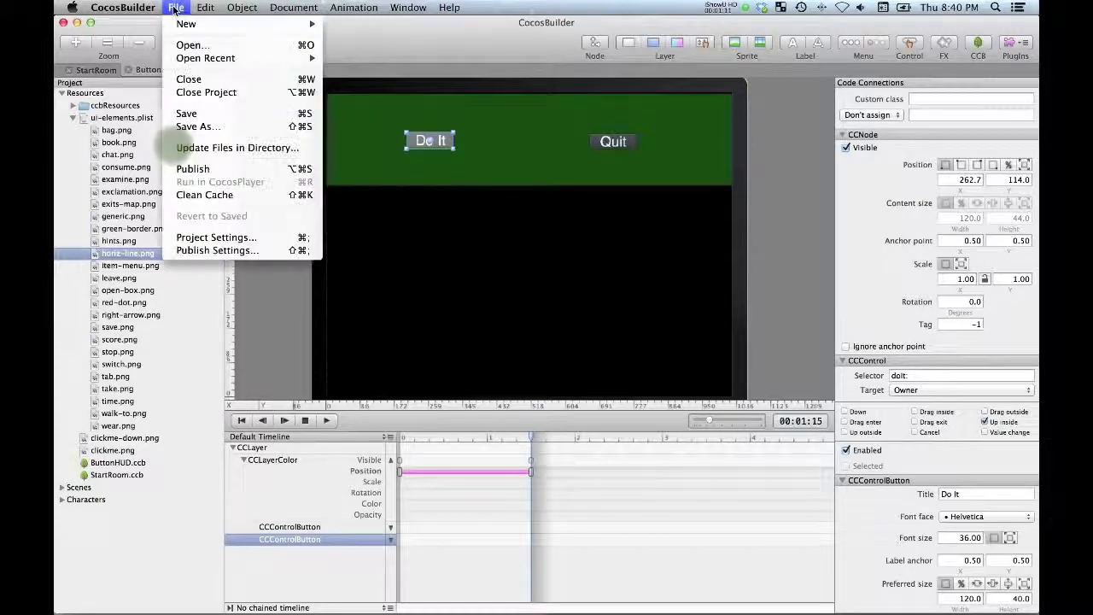
{"action": "left_click", "coordinate": [237, 171]}
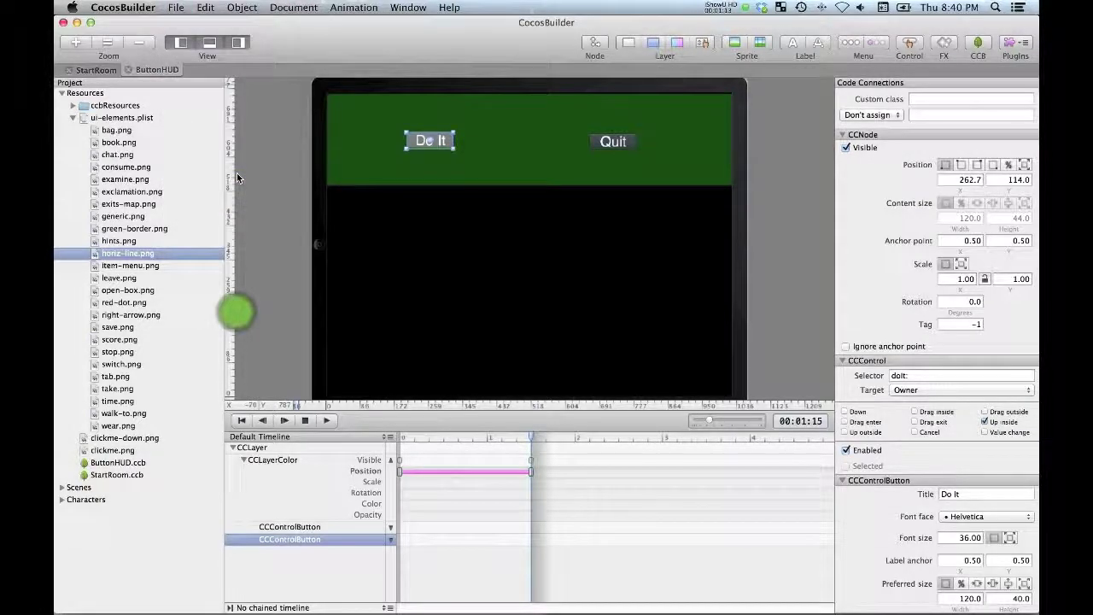
{"action": "key", "text": "super+Tab"}
{"action": "key", "text": "super+Tab"}
{"action": "key", "text": "super+Tab"}
{"action": "key", "text": "super+Tab"}
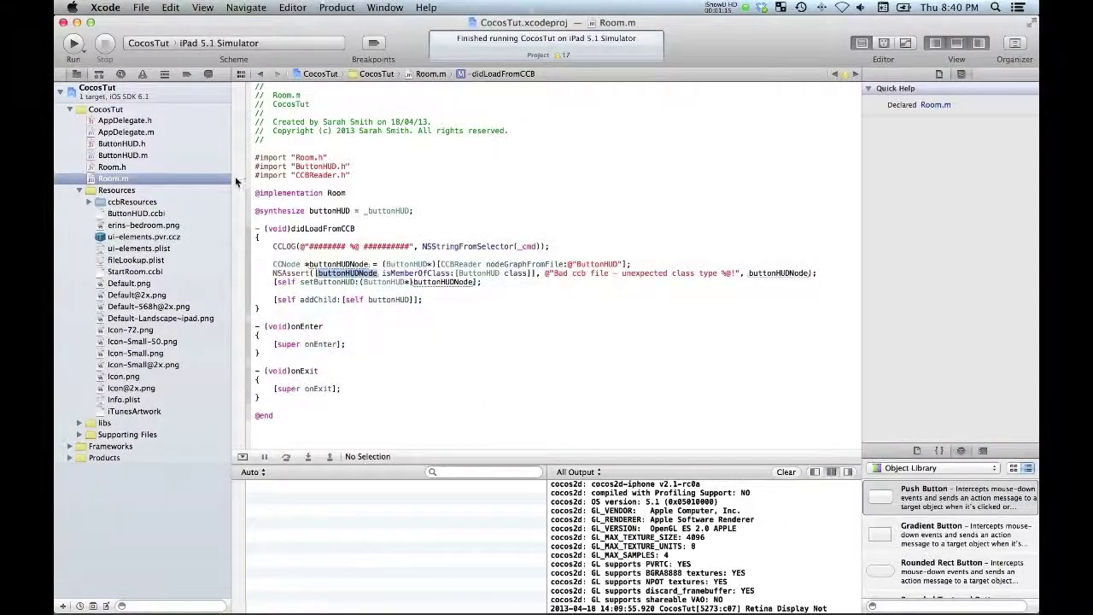
- Make Room.m's @"ButtonHUD" nodeGraphFromFile: call pass owner:self
{"action": "left_click", "coordinate": [360, 441]}
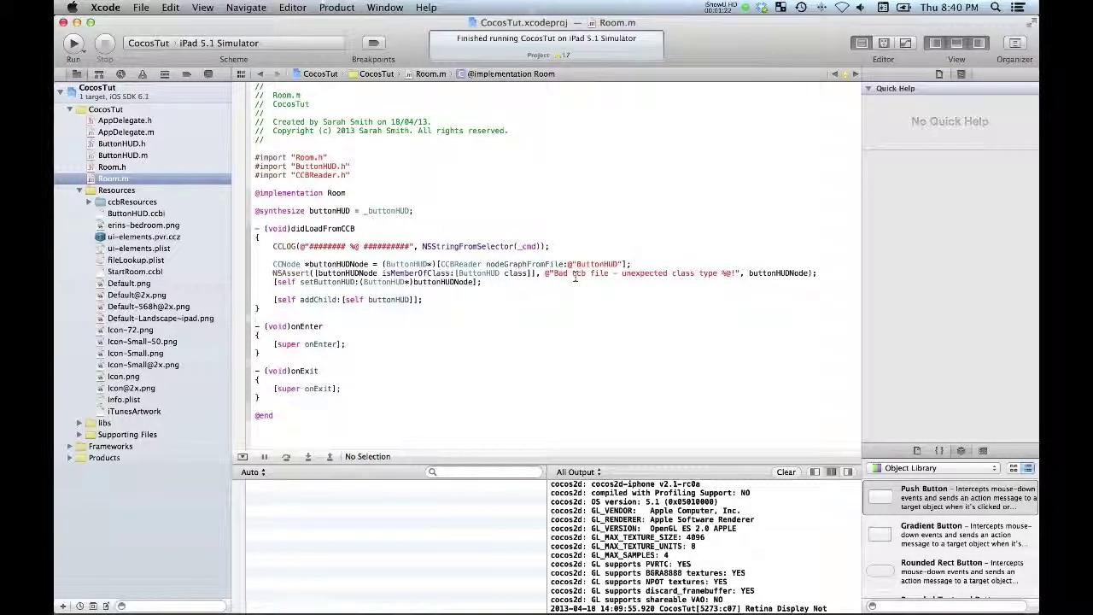
{"action": "left_click", "coordinate": [623, 264]}
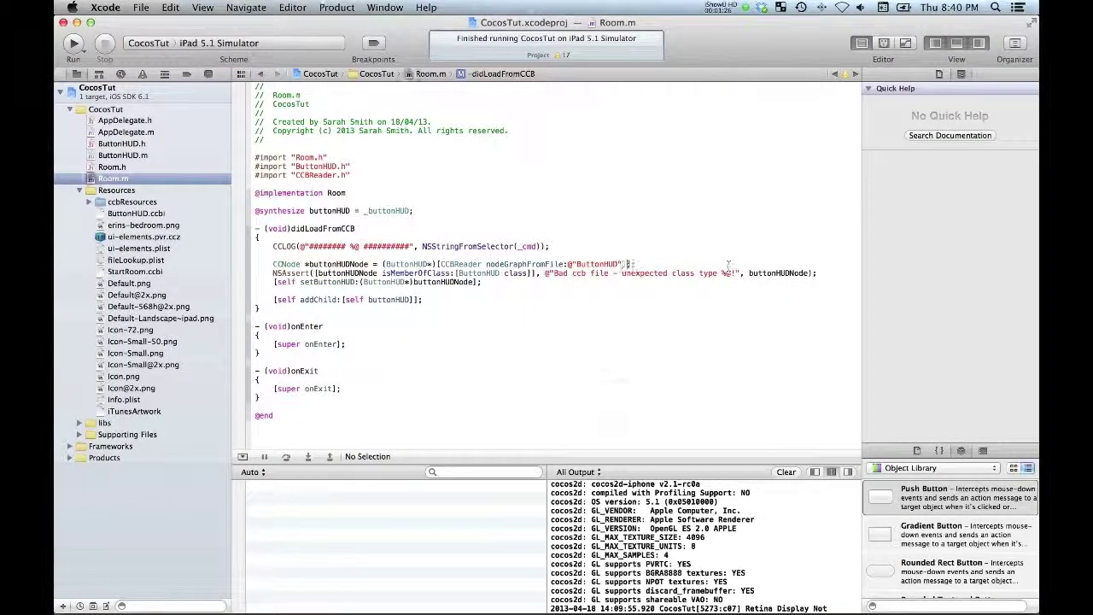
{"action": "type", "text": "o"}
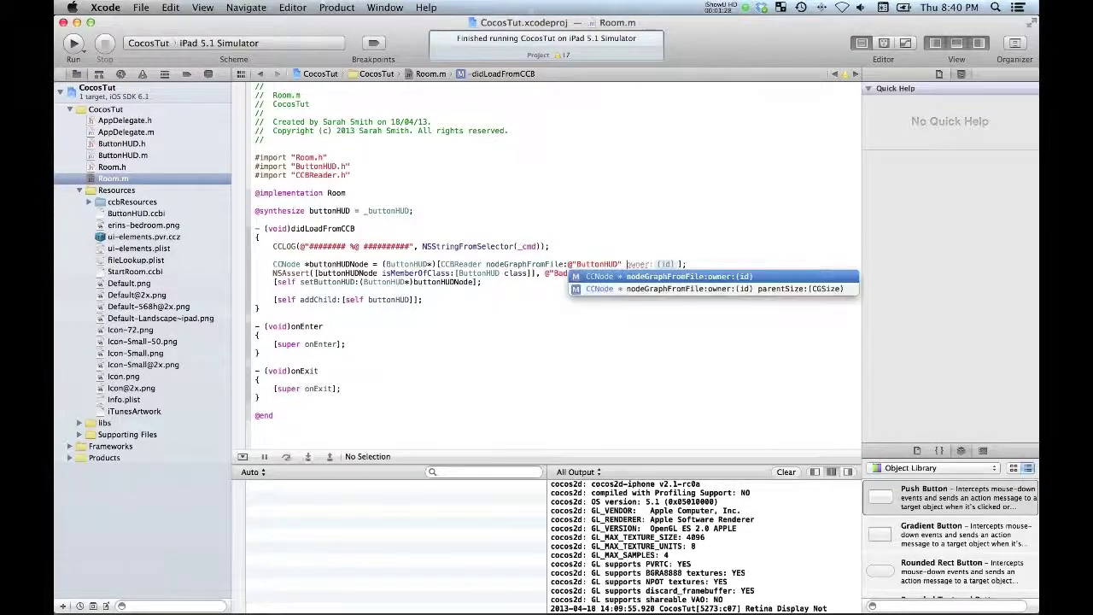
{"action": "key", "text": "Return"}
{"action": "type", "text": "self"}
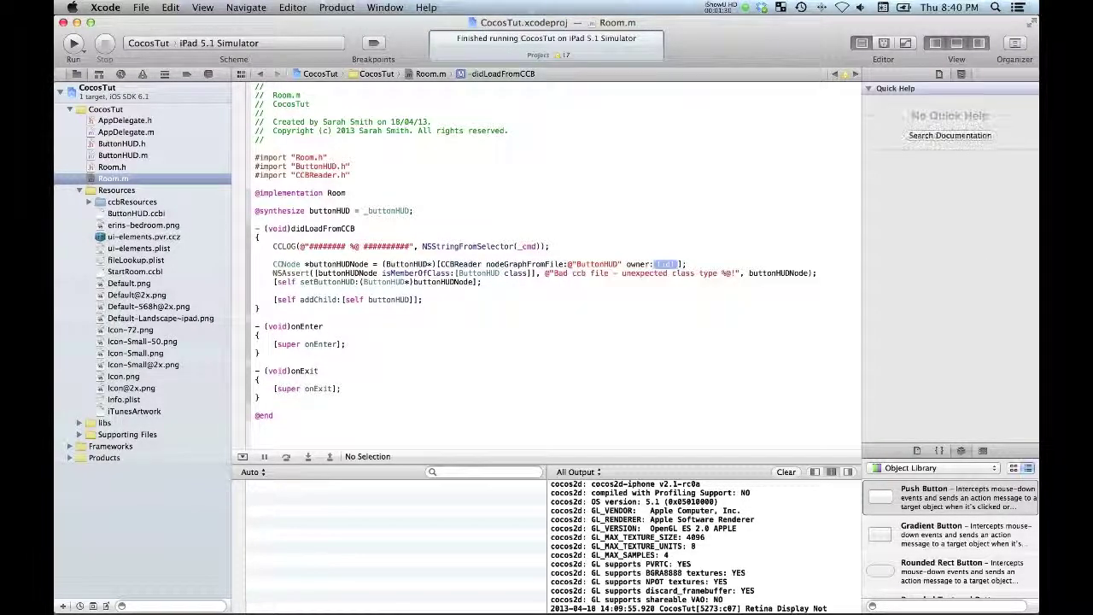
{"action": "key", "text": "Return"}
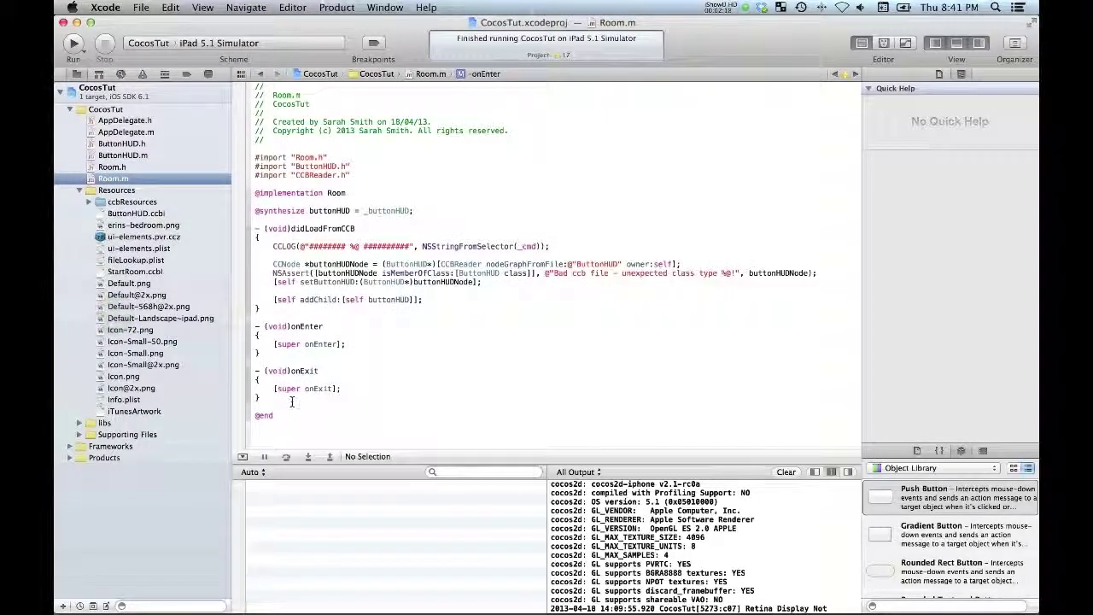
- Add a - (void)doIt:(id)sender method below onExit in Room.m and open its body
{"action": "left_click", "coordinate": [291, 401]}
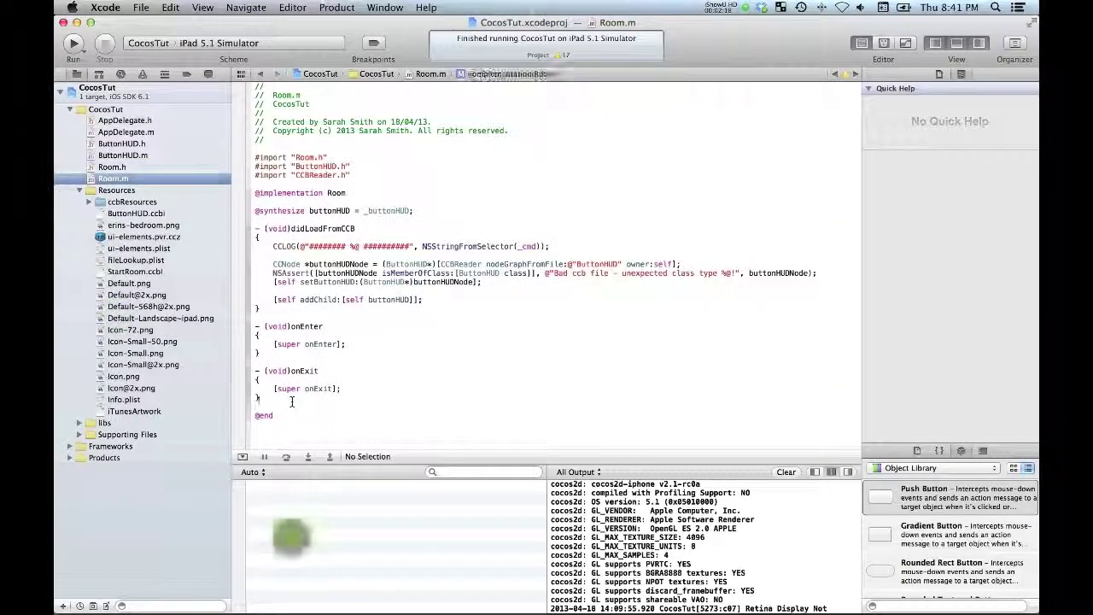
{"action": "key", "text": "Return"}
{"action": "key", "text": "Return"}
{"action": "key", "text": "Return"}
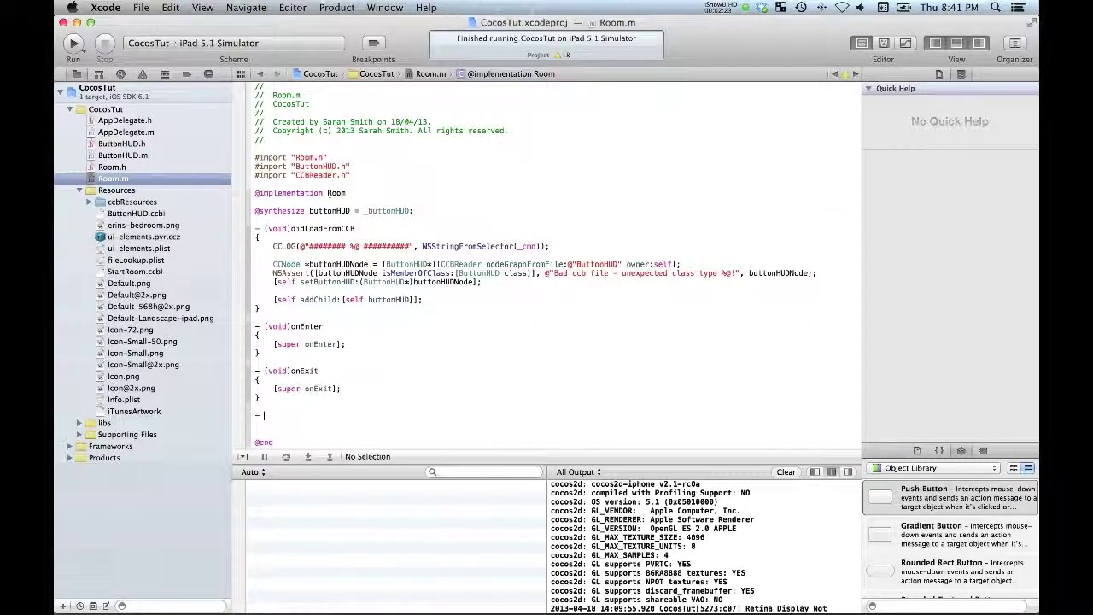
{"action": "type", "text": "- (void)"}
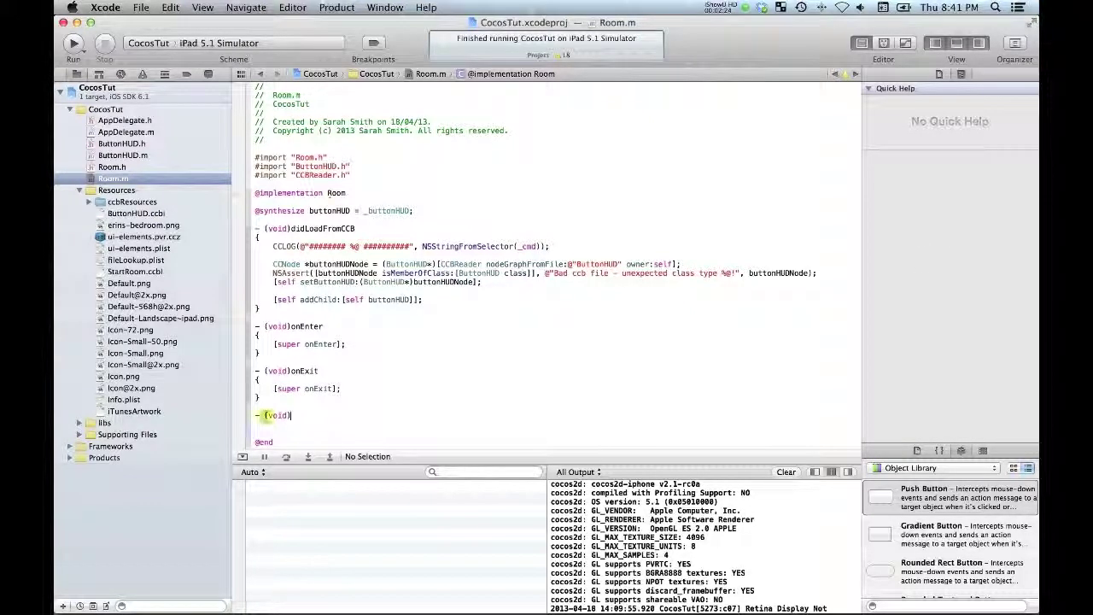
{"action": "type", "text": "do"}
{"action": "key", "text": "Return"}
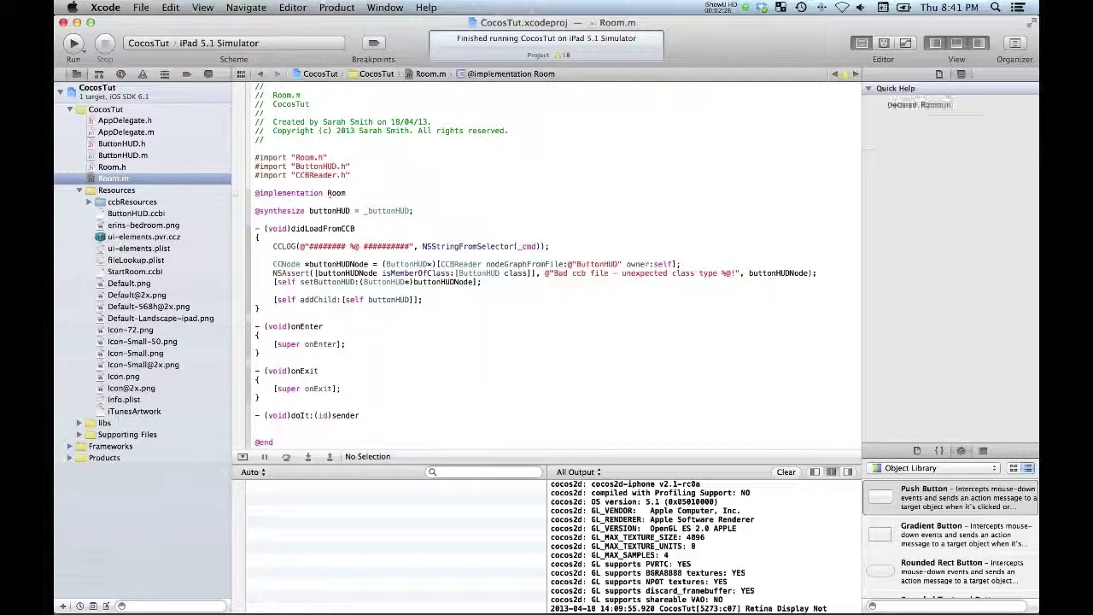
{"action": "key", "text": "Return"}
{"action": "type", "text": "{"}
{"action": "key", "text": "Return"}
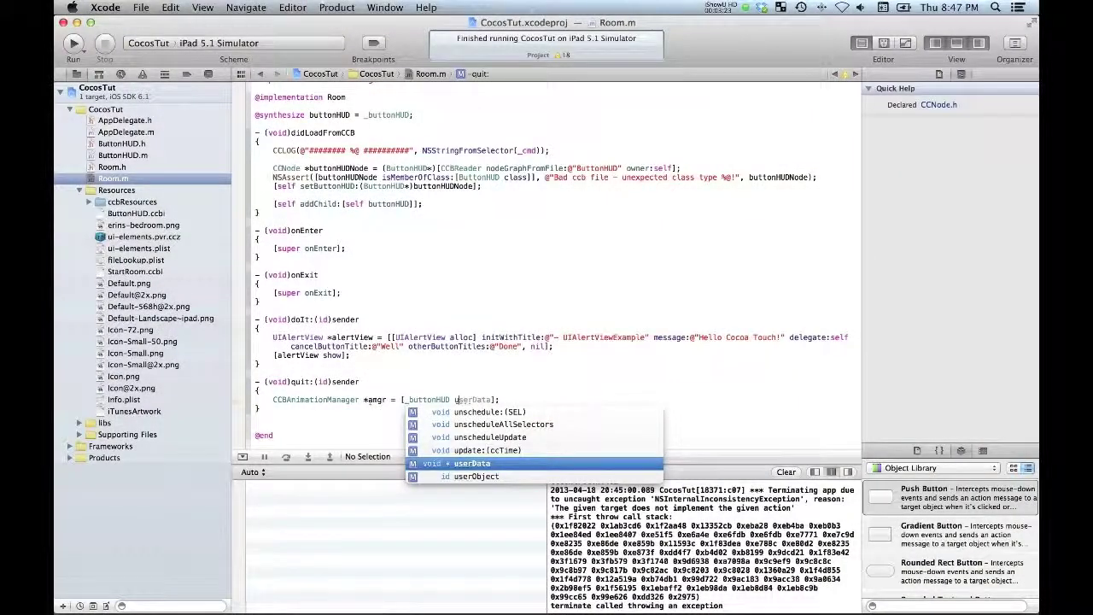
- Finish quit: using the HUD's userObject as the animation manager, then build and run the game
{"action": "key", "text": "Down"}
{"action": "key", "text": "Return"}
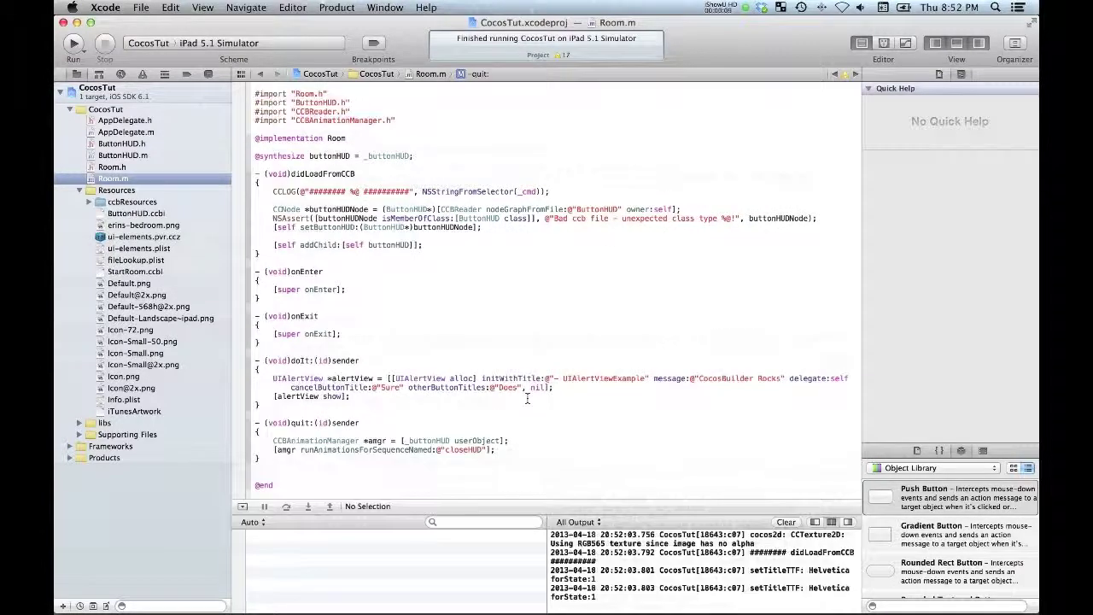
{"action": "key", "text": "super+r"}
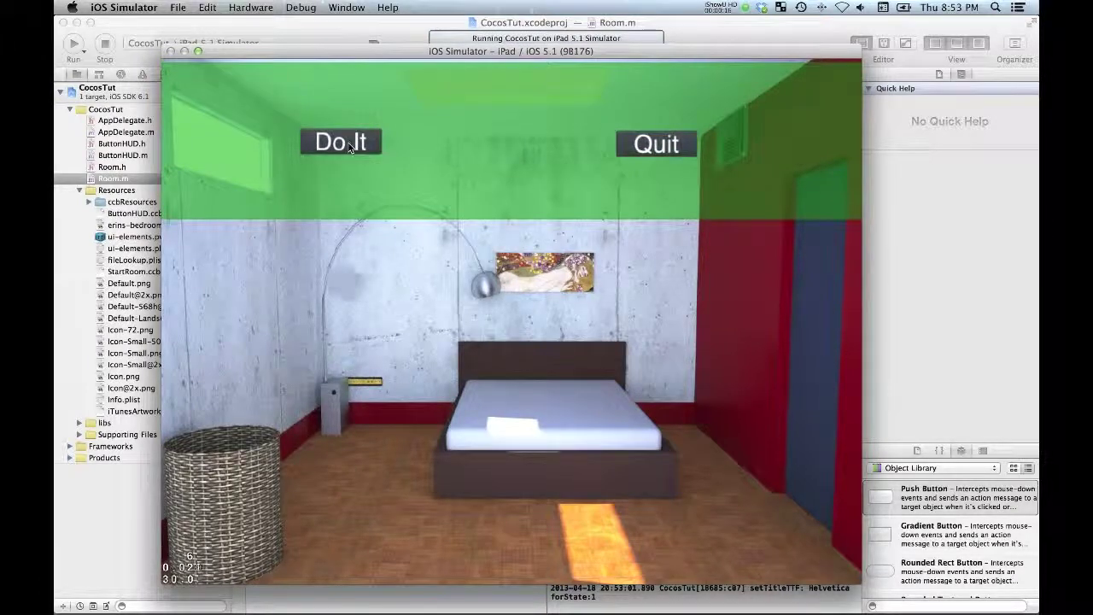
- Trigger and dismiss the Do It alert, then press Quit to slide the HUD away
{"action": "left_click", "coordinate": [357, 151]}
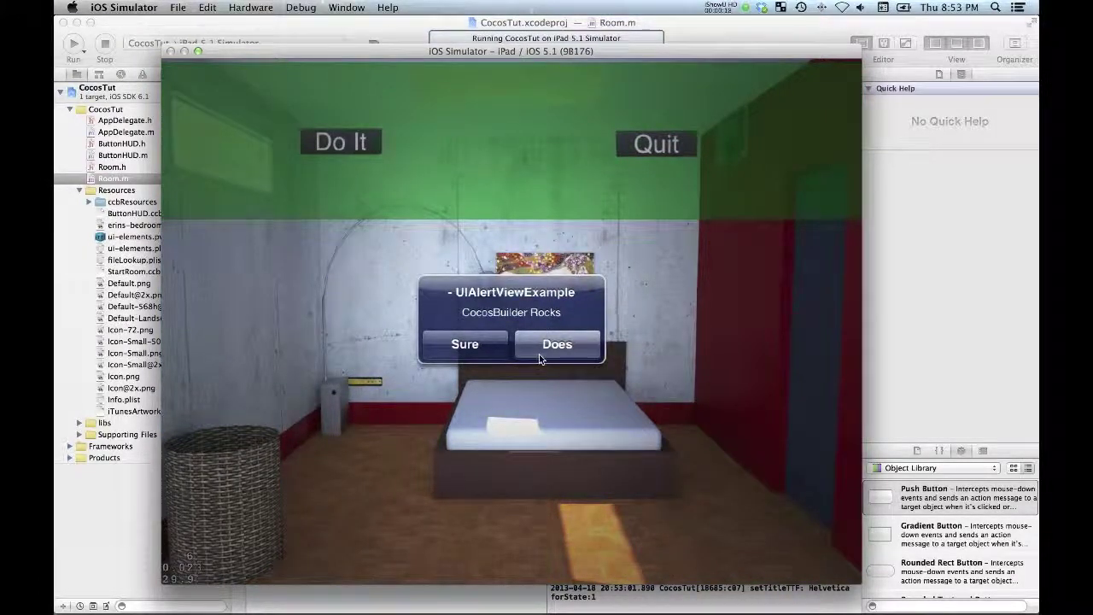
{"action": "left_click", "coordinate": [554, 344]}
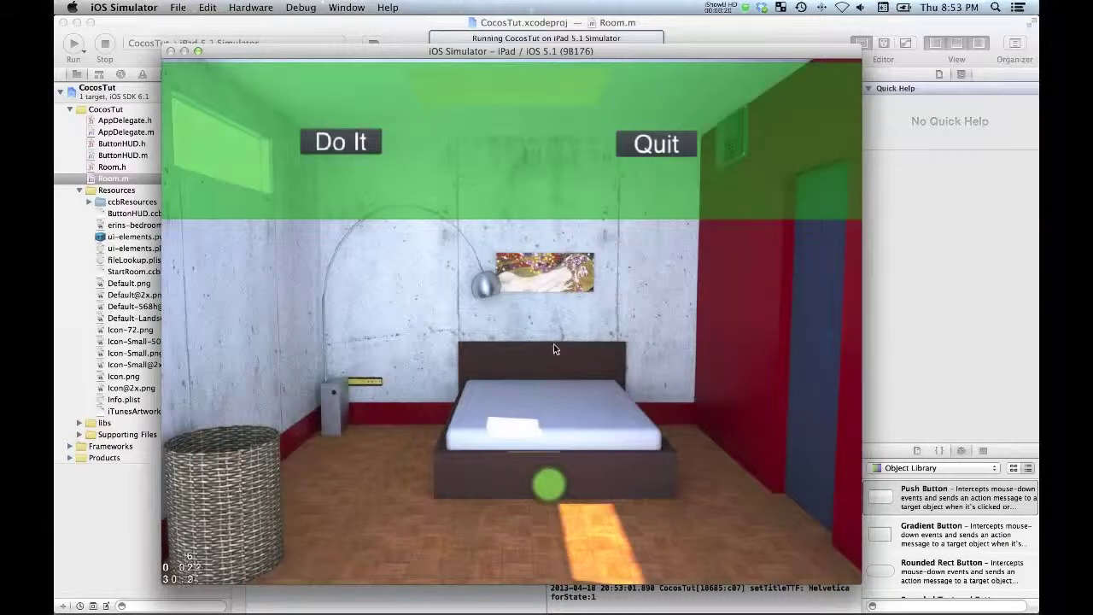
{"action": "left_click", "coordinate": [660, 147]}
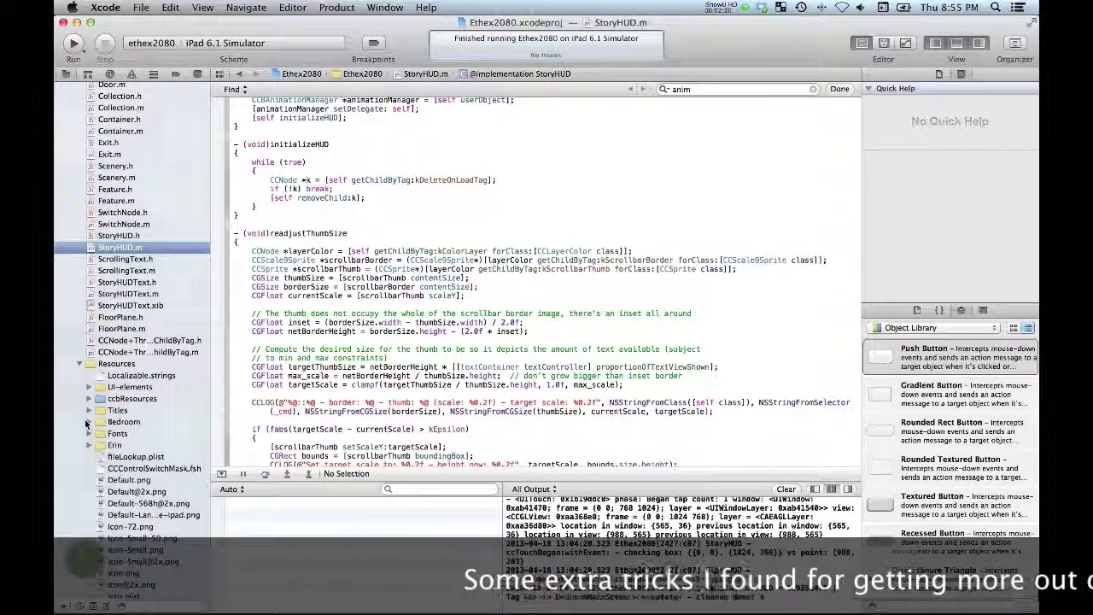
- Open Bedroom > bedroom-front-view > RoomData.plist and inspect its CONTROL_PANEL and DOOR_TO_WIR entries
{"action": "left_click", "coordinate": [89, 421]}
{"action": "left_click", "coordinate": [98, 492]}
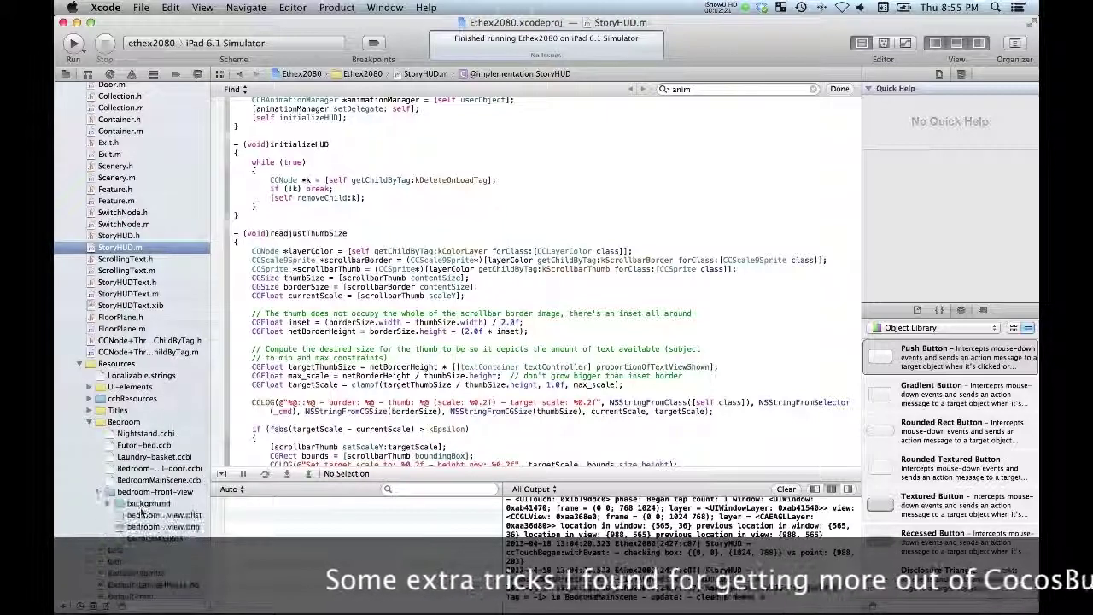
{"action": "left_click", "coordinate": [154, 538]}
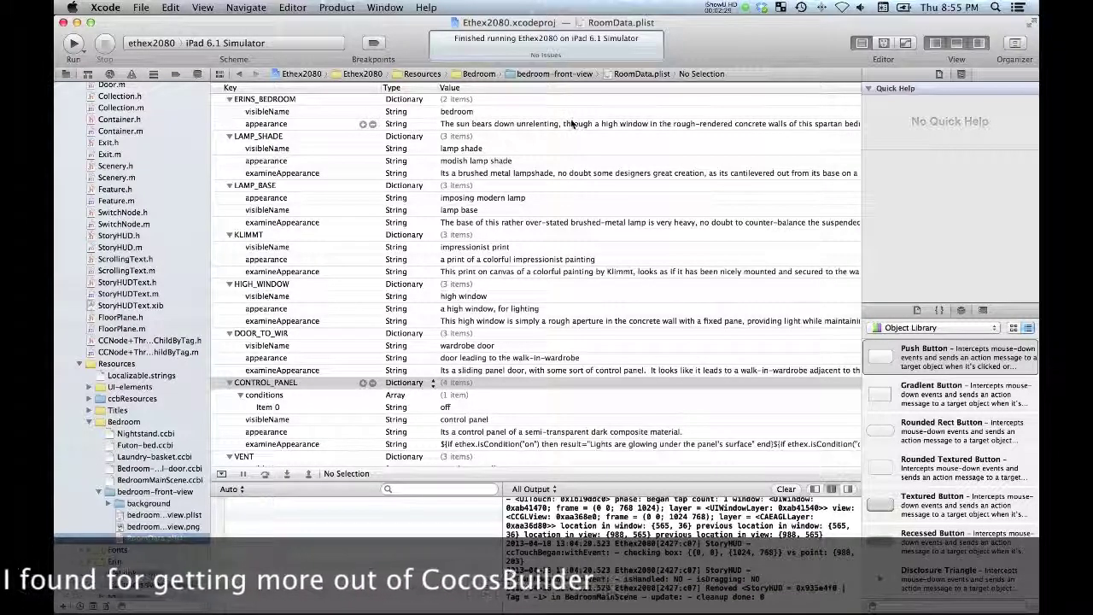
{"action": "left_click", "coordinate": [282, 383]}
{"action": "left_click", "coordinate": [272, 335]}
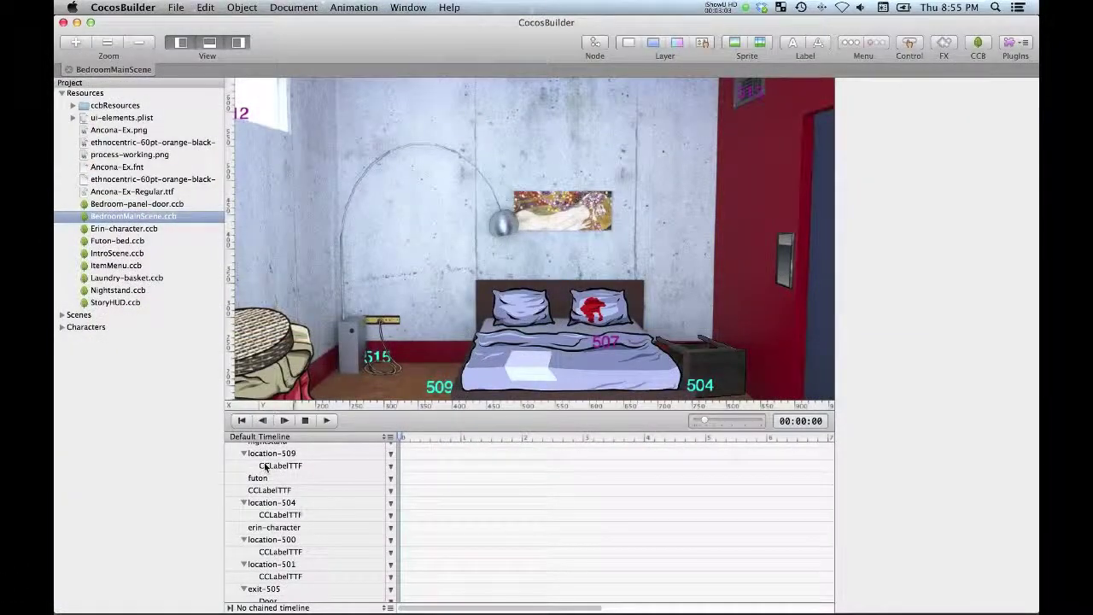
- Confirm the futon node's dataKey reads FUTON, then return to Xcode
{"action": "left_click", "coordinate": [259, 478]}
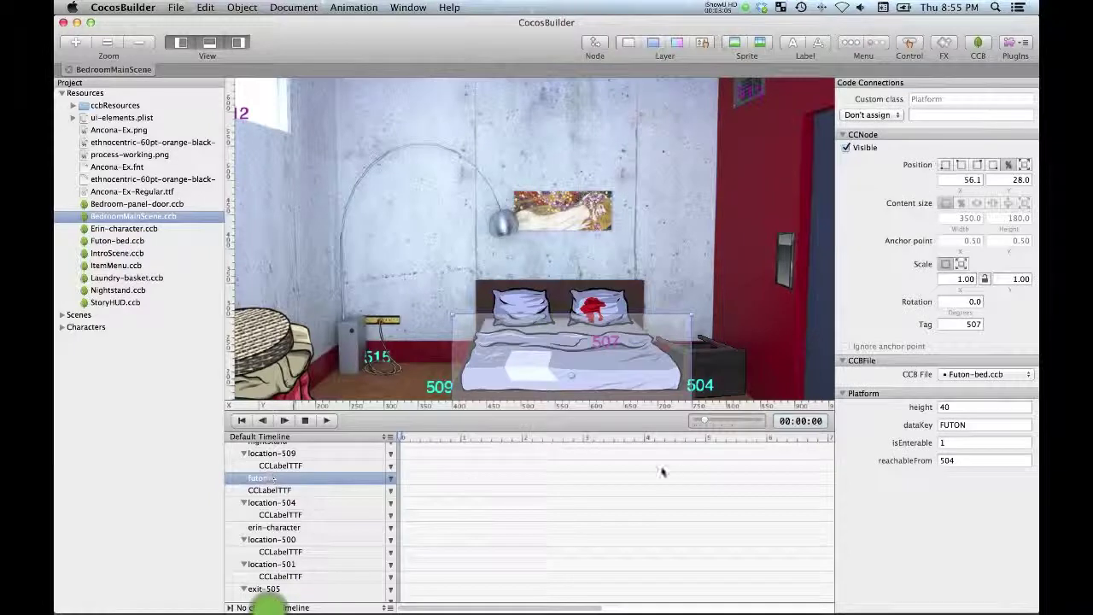
{"action": "left_click", "coordinate": [952, 425]}
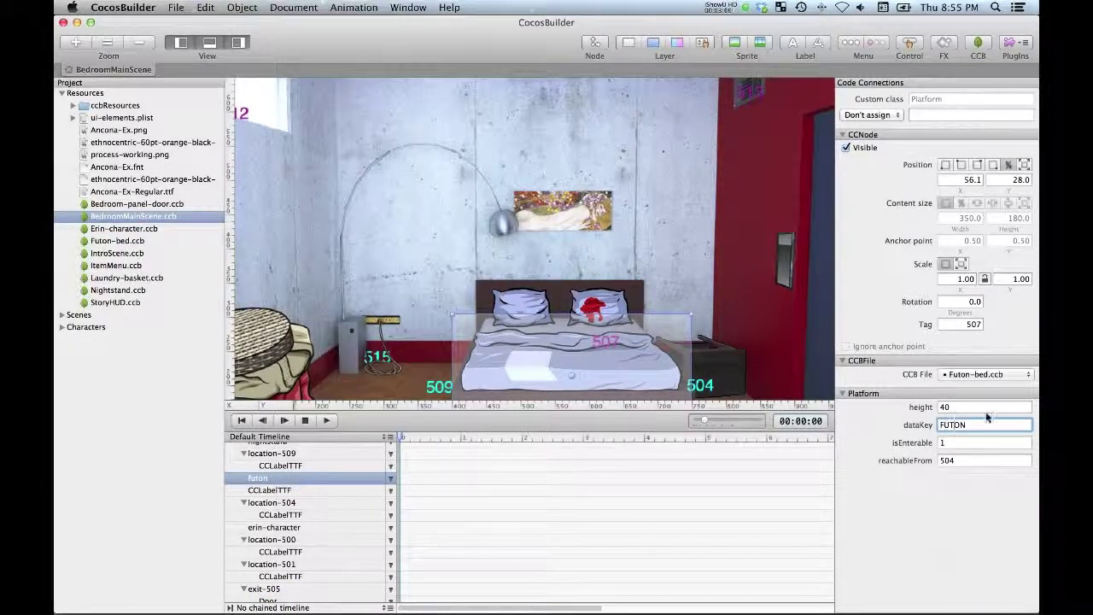
{"action": "left_click", "coordinate": [970, 426]}
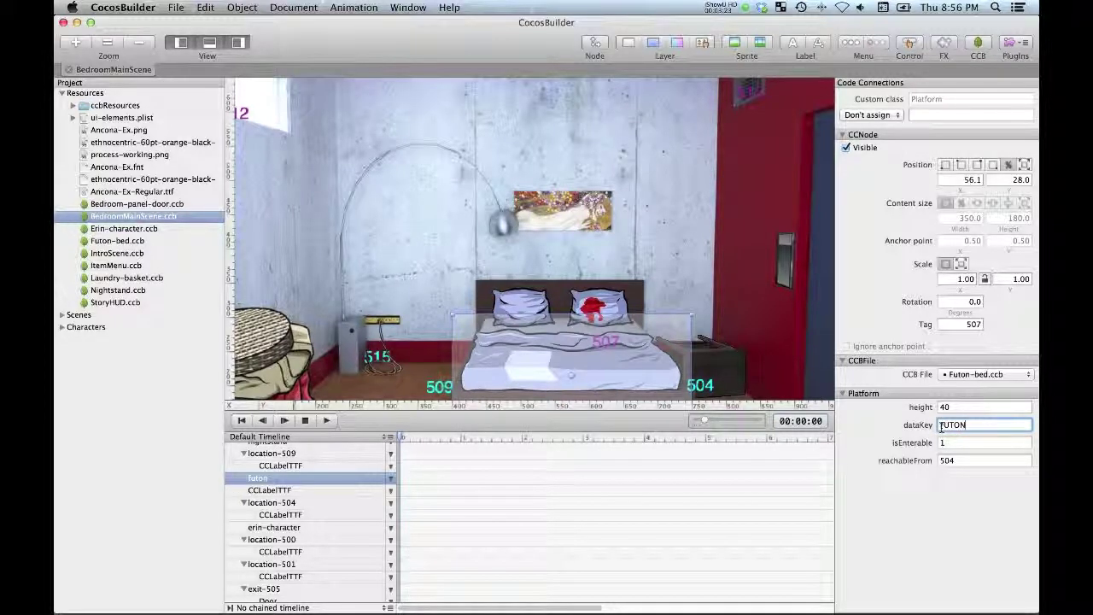
{"action": "key", "text": "super+Tab"}
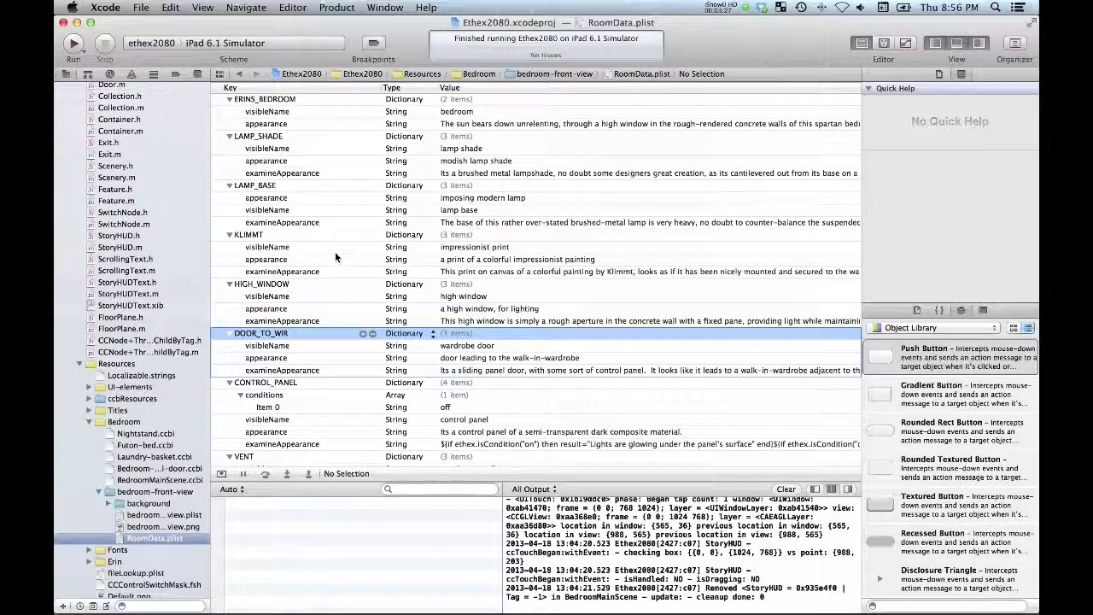
- Highlight the isCondition("on") part of CONTROL_PANEL's examineAppearance text, then return to CocosBuilder
{"action": "scroll", "coordinate": [512, 290], "scroll_direction": "down", "scroll_amount": 5}
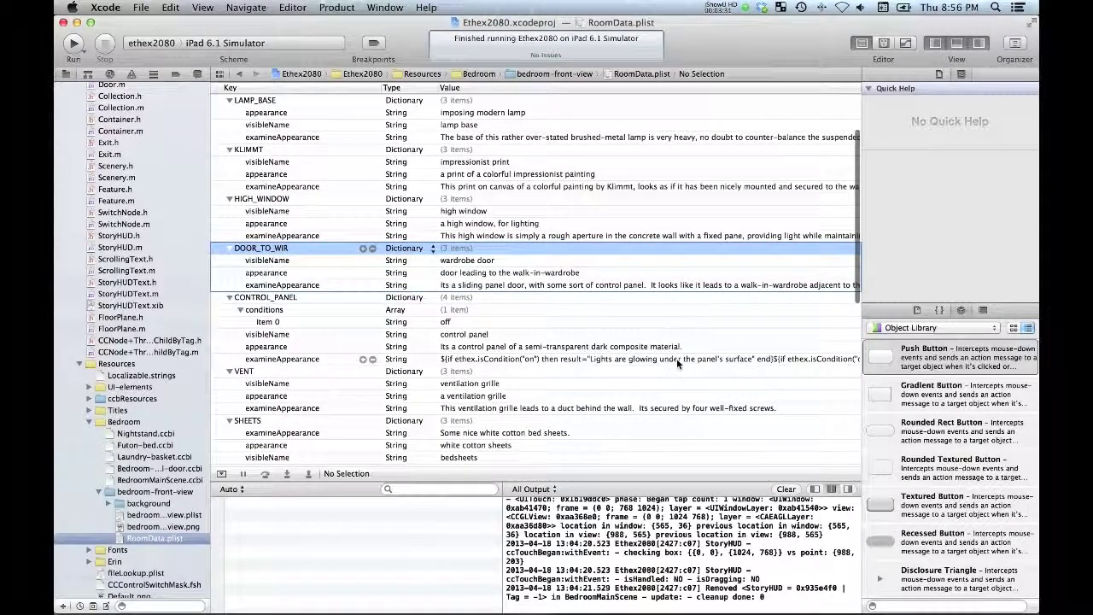
{"action": "left_click", "coordinate": [499, 358]}
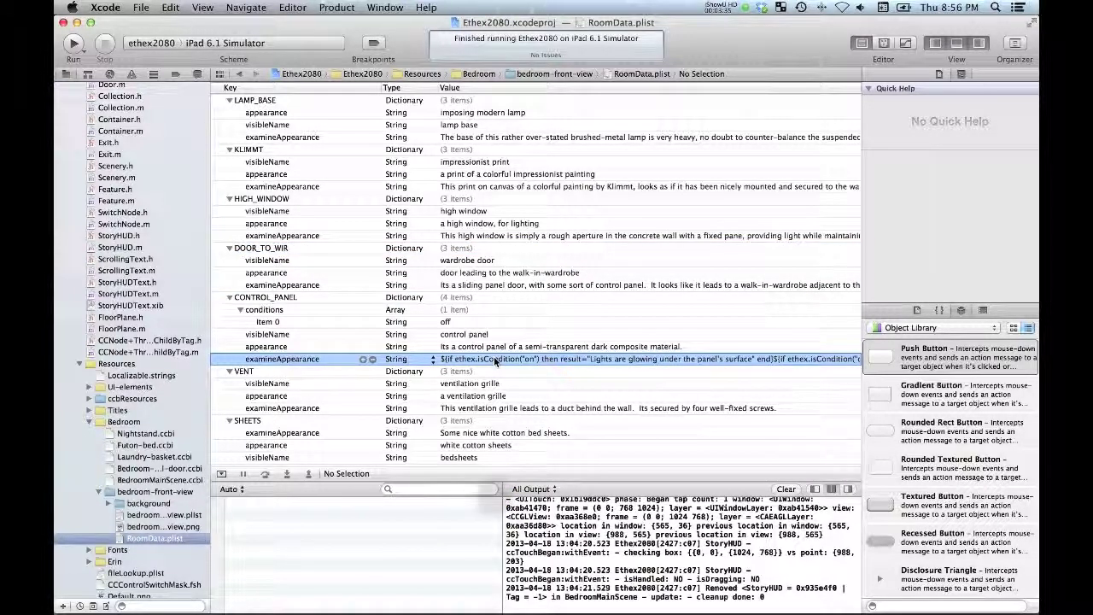
{"action": "left_click", "coordinate": [499, 359]}
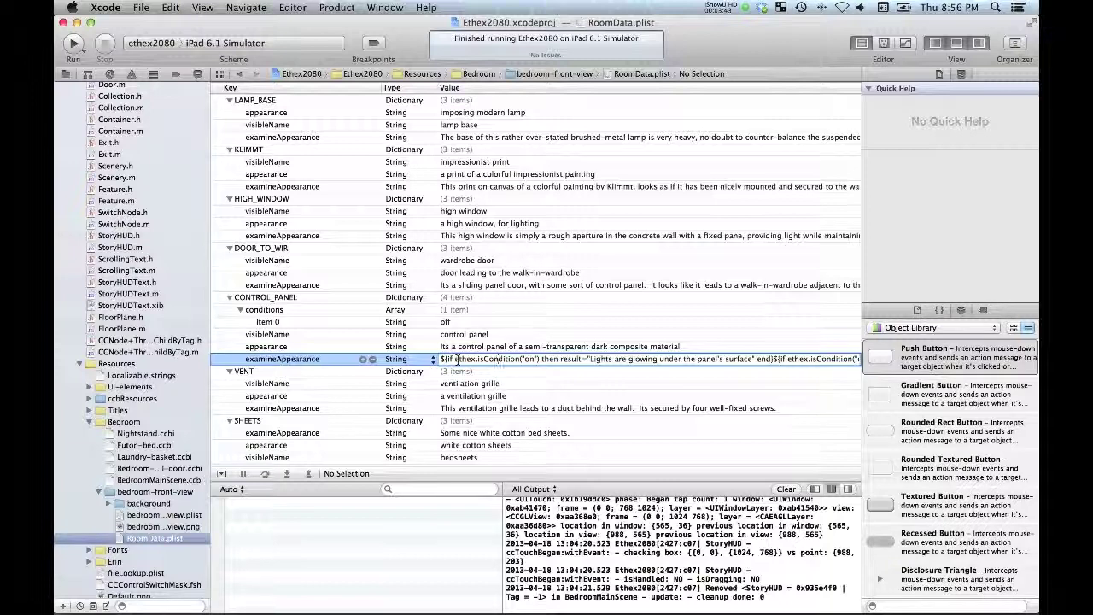
{"action": "left_click_drag", "start_coordinate": [457, 359], "coordinate": [552, 358]}
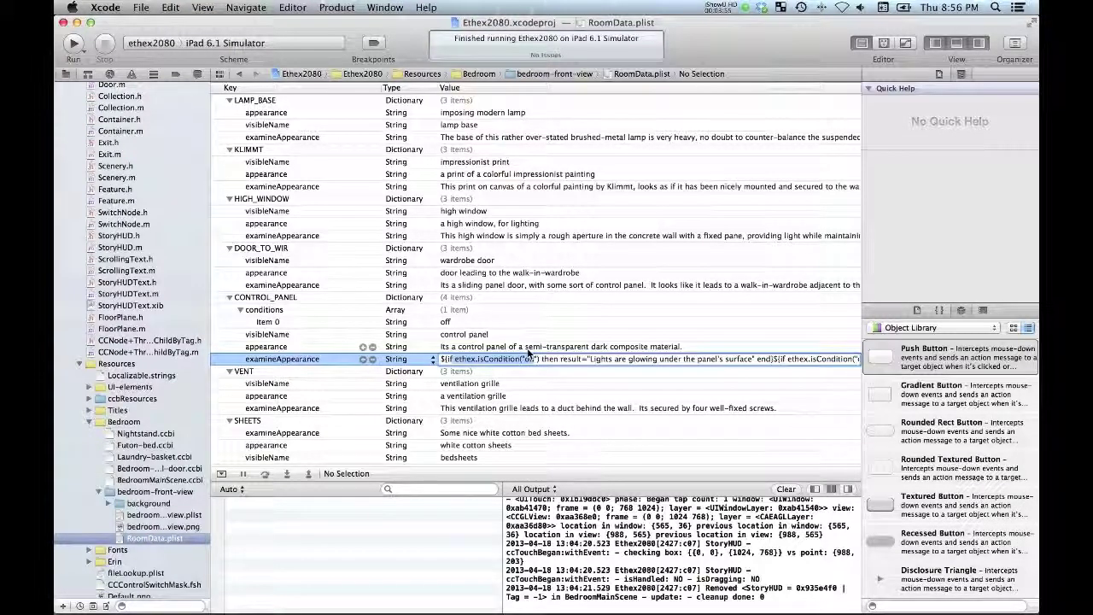
{"action": "key", "text": "super+Tab"}
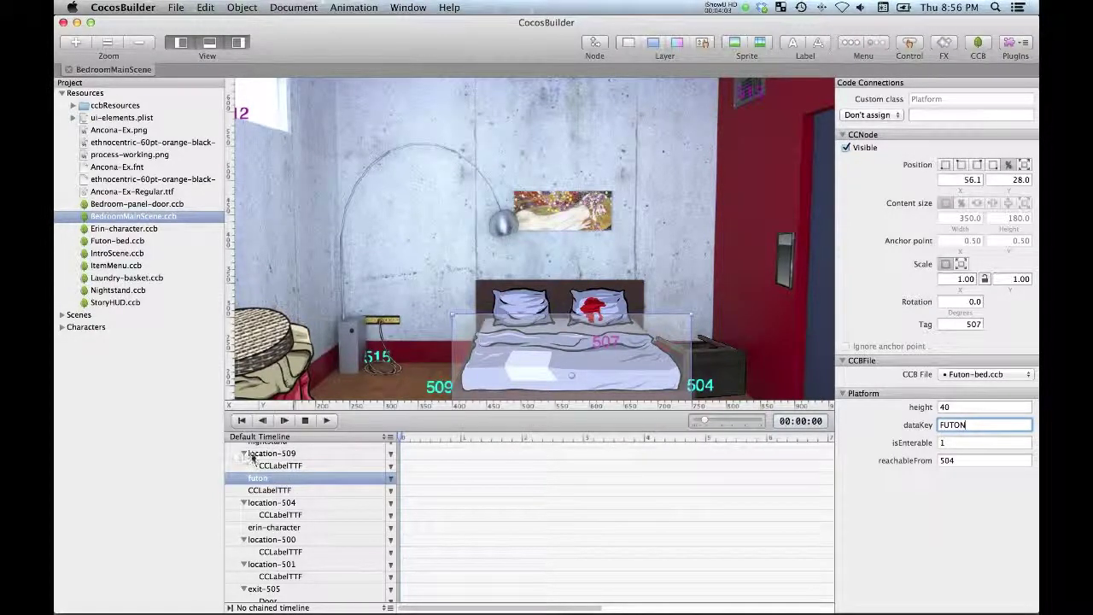
- Select the location-509 node and review its Location properties in the inspector
{"action": "scroll", "coordinate": [247, 459], "scroll_direction": "down", "scroll_amount": 3}
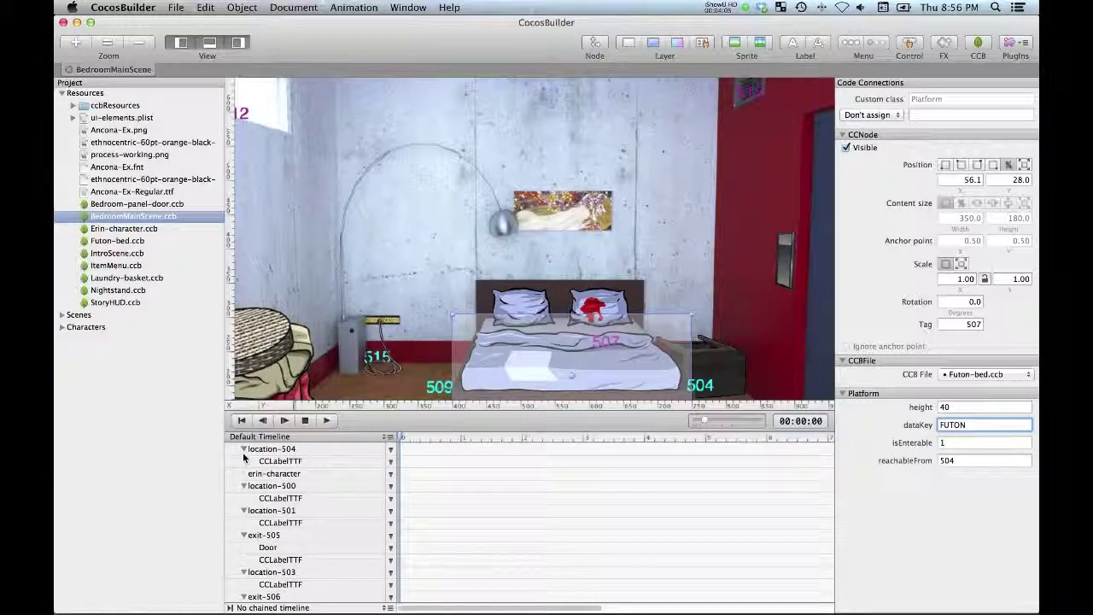
{"action": "scroll", "coordinate": [279, 472], "scroll_direction": "up", "scroll_amount": 3}
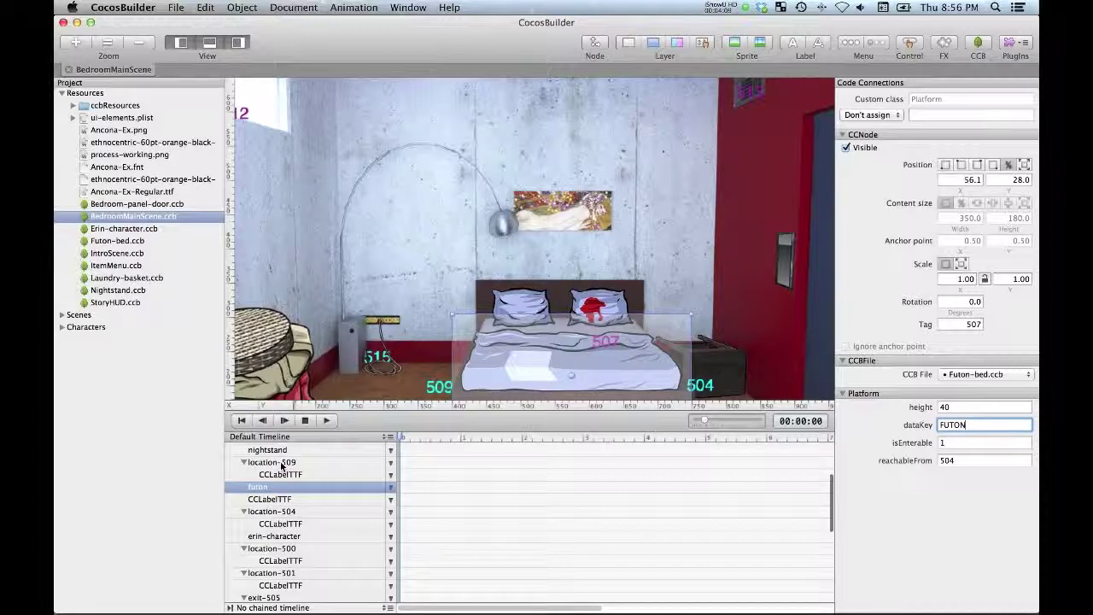
{"action": "left_click", "coordinate": [281, 463]}
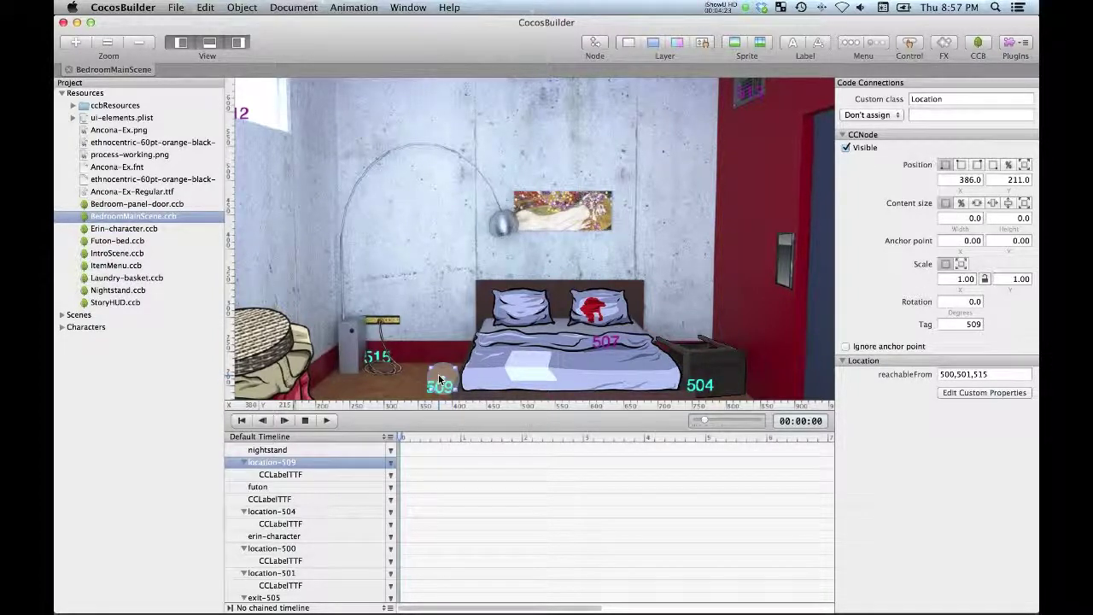
{"action": "scroll", "coordinate": [461, 366], "scroll_direction": "down", "scroll_amount": 3}
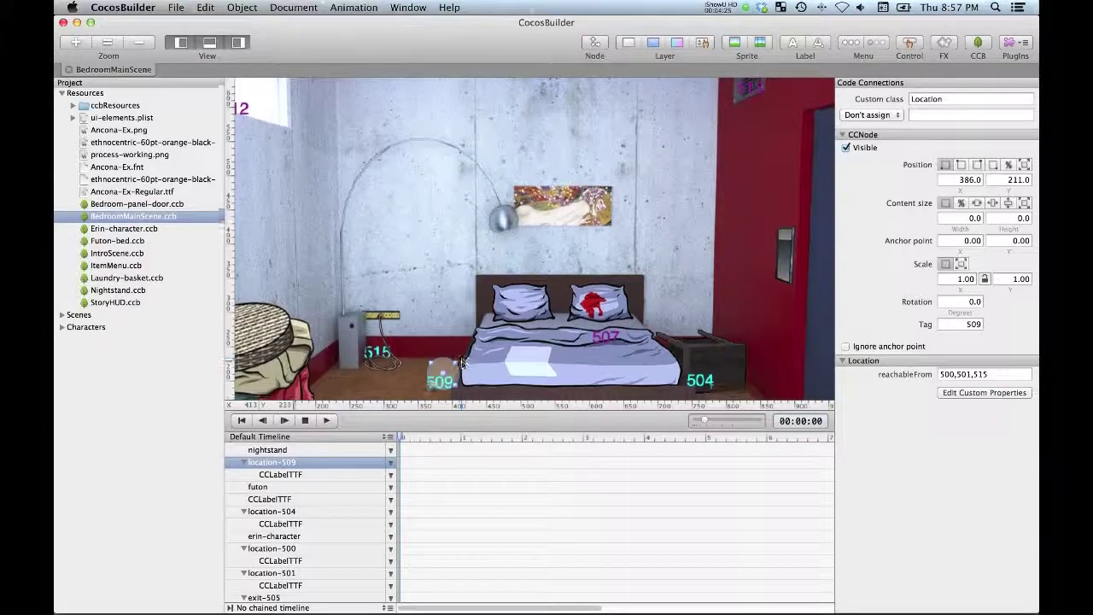
{"action": "scroll", "coordinate": [461, 366], "scroll_direction": "down", "scroll_amount": 2}
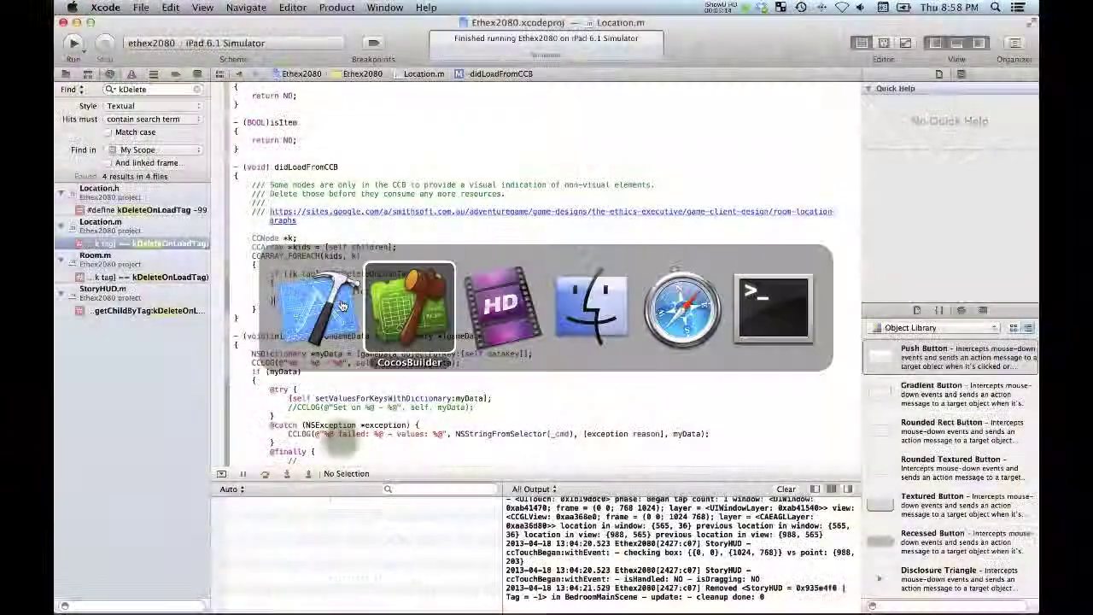
- Return to CocosBuilder to see the 509 label carrying tag -99
{"action": "key", "text": "super+Tab"}
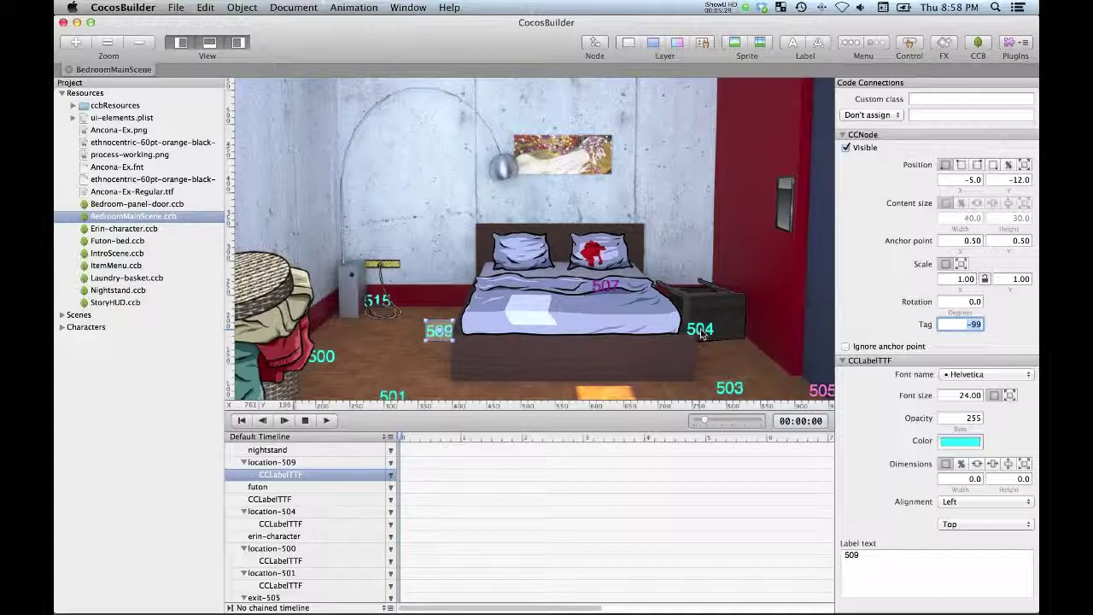
- Select the laundry-basket node, then open Laundry-basket.ccb from the Project panel in its own tab
{"action": "scroll", "coordinate": [337, 510], "scroll_direction": "down", "scroll_amount": 4}
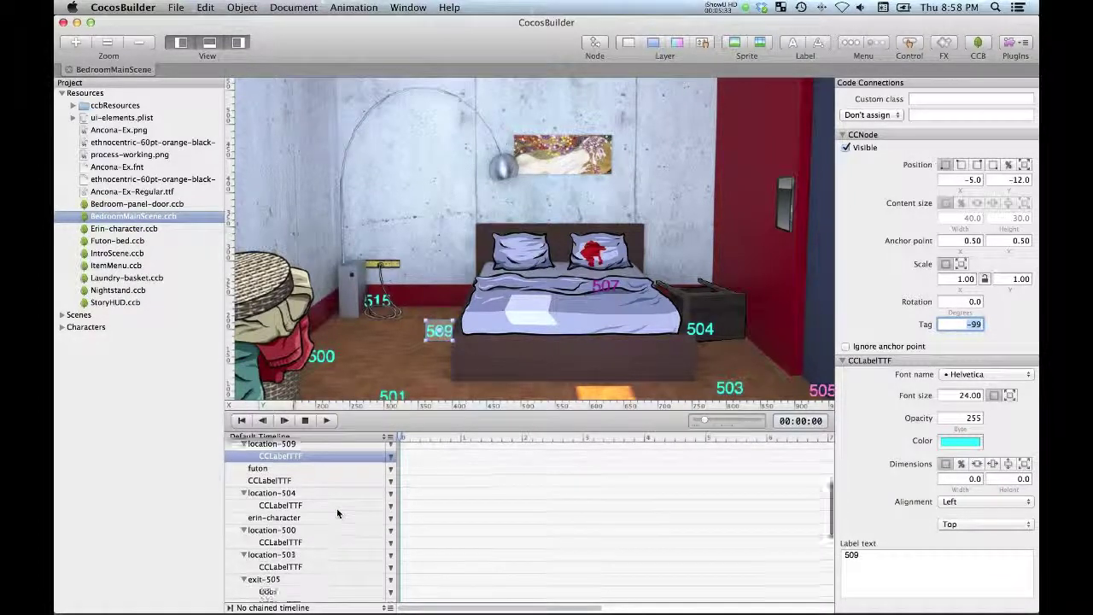
{"action": "scroll", "coordinate": [337, 513], "scroll_direction": "down", "scroll_amount": 4}
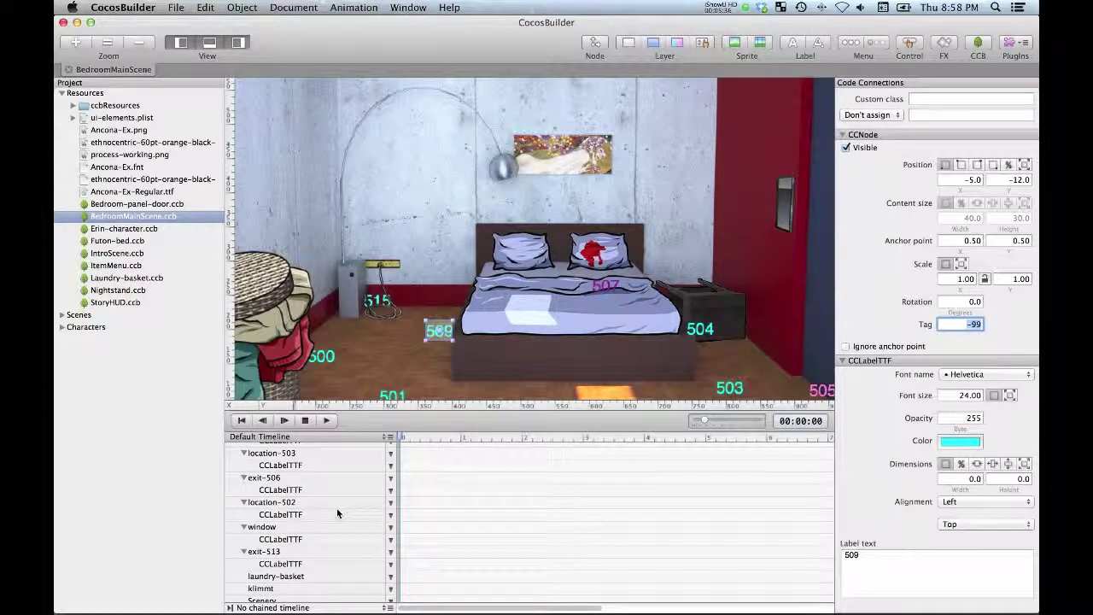
{"action": "left_click", "coordinate": [285, 576]}
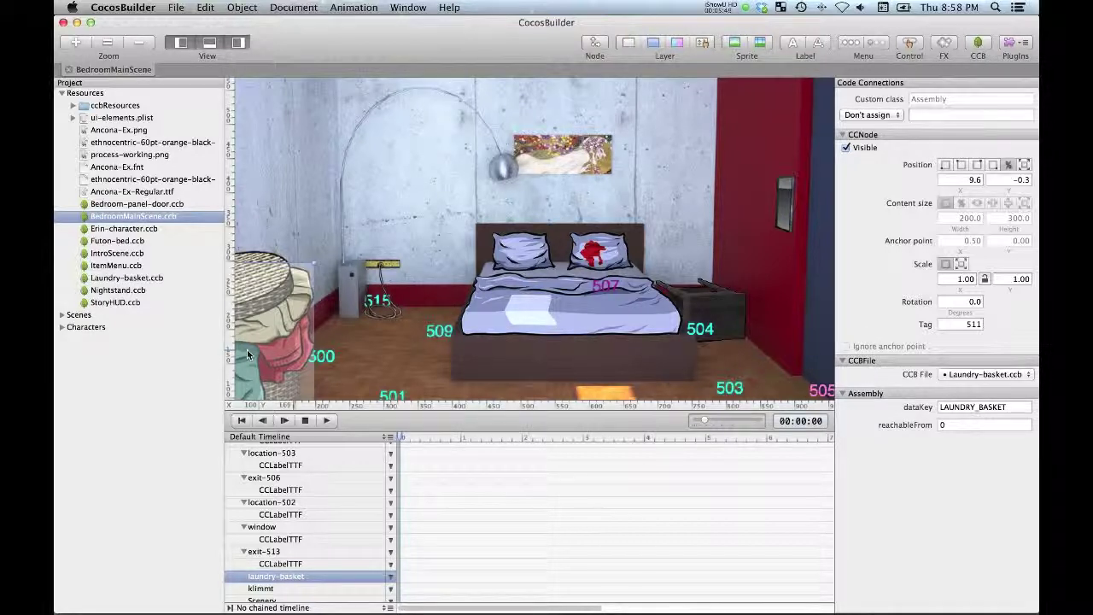
{"action": "left_click", "coordinate": [131, 278]}
{"action": "double_click", "coordinate": [131, 279]}
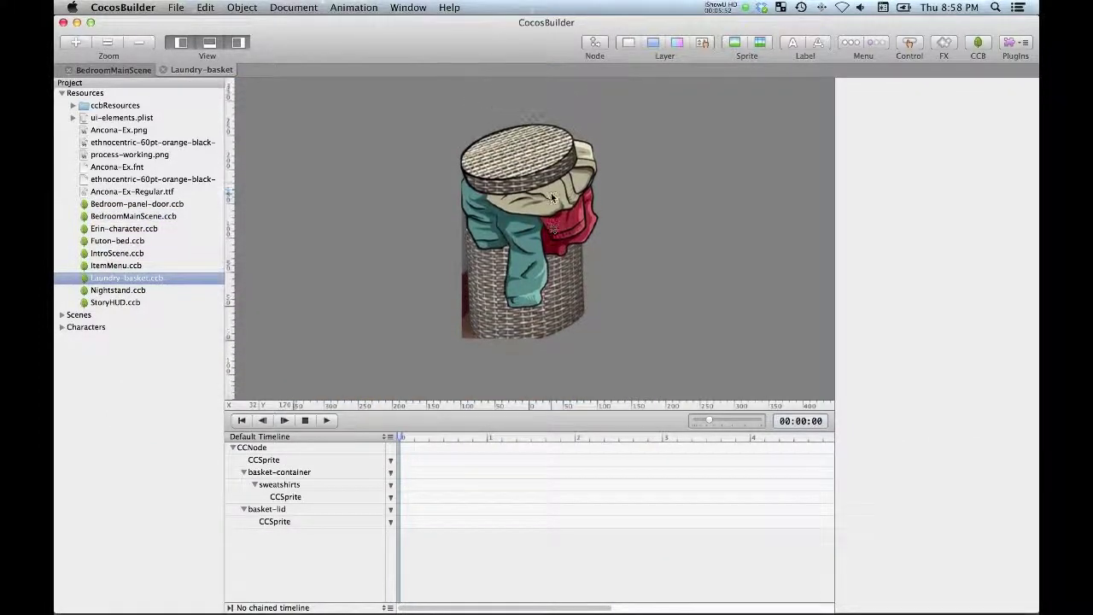
- Reopen BedroomMainScene.ccb and scroll the canvas to the laundry basket in the left corner
{"action": "double_click", "coordinate": [108, 217]}
{"action": "scroll", "coordinate": [302, 303], "scroll_direction": "down", "scroll_amount": 5}
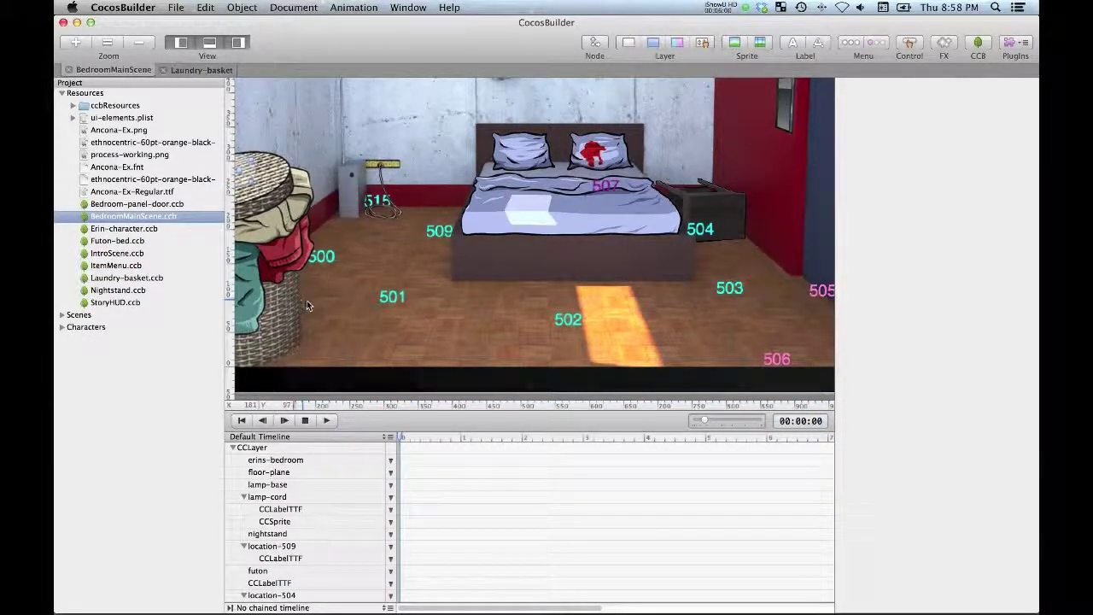
{"action": "scroll", "coordinate": [307, 301], "scroll_direction": "left", "scroll_amount": 5}
{"action": "scroll", "coordinate": [307, 301], "scroll_direction": "left", "scroll_amount": 5}
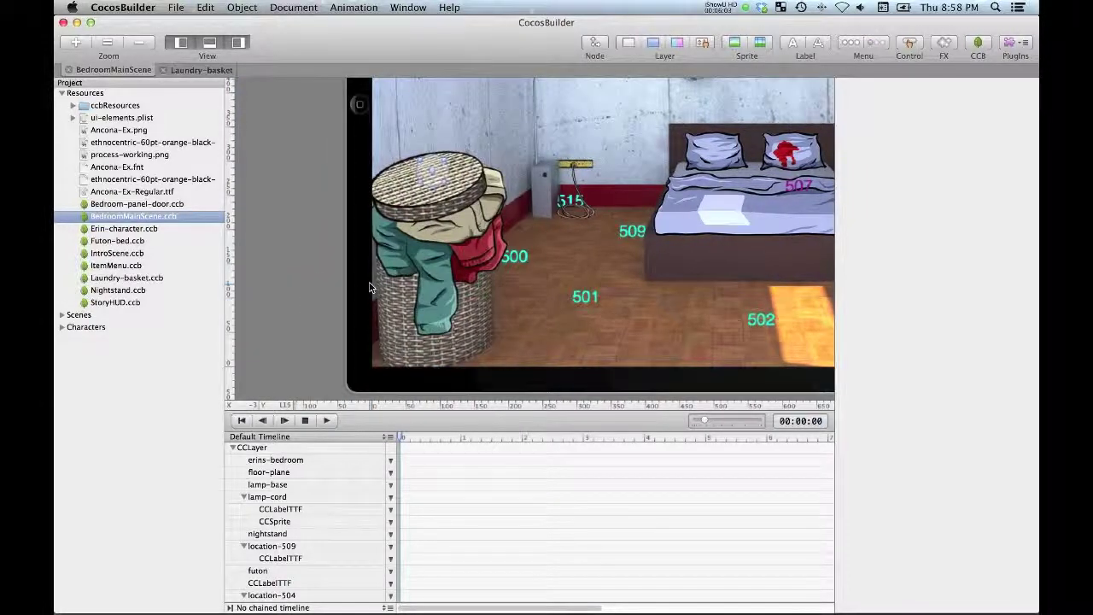
{"action": "scroll", "coordinate": [479, 266], "scroll_direction": "down", "scroll_amount": 1}
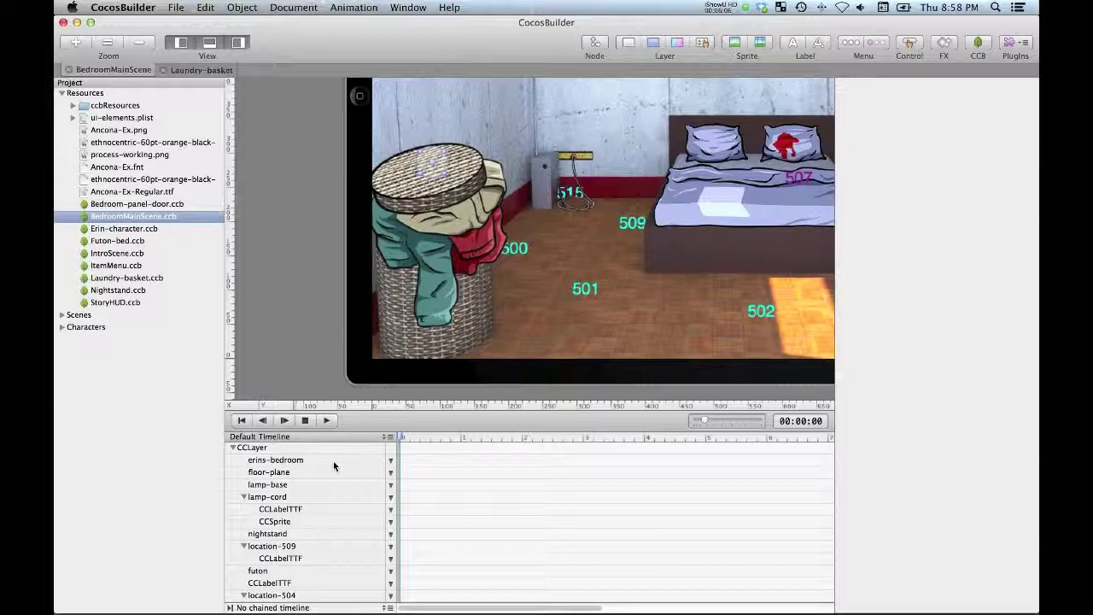
{"action": "scroll", "coordinate": [316, 492], "scroll_direction": "down", "scroll_amount": 3}
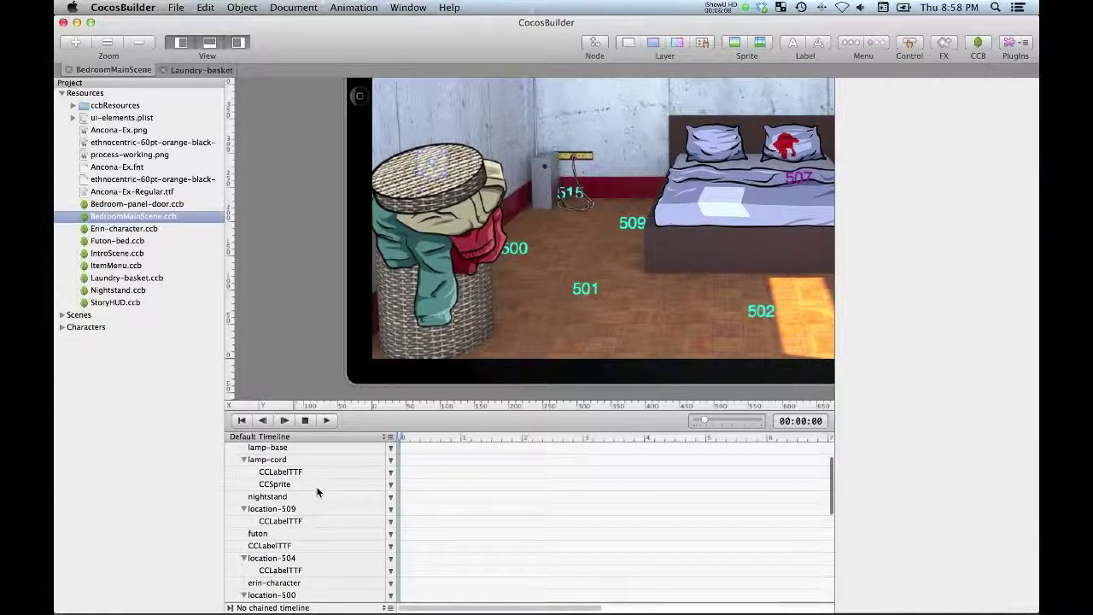
{"action": "scroll", "coordinate": [316, 491], "scroll_direction": "down", "scroll_amount": 4}
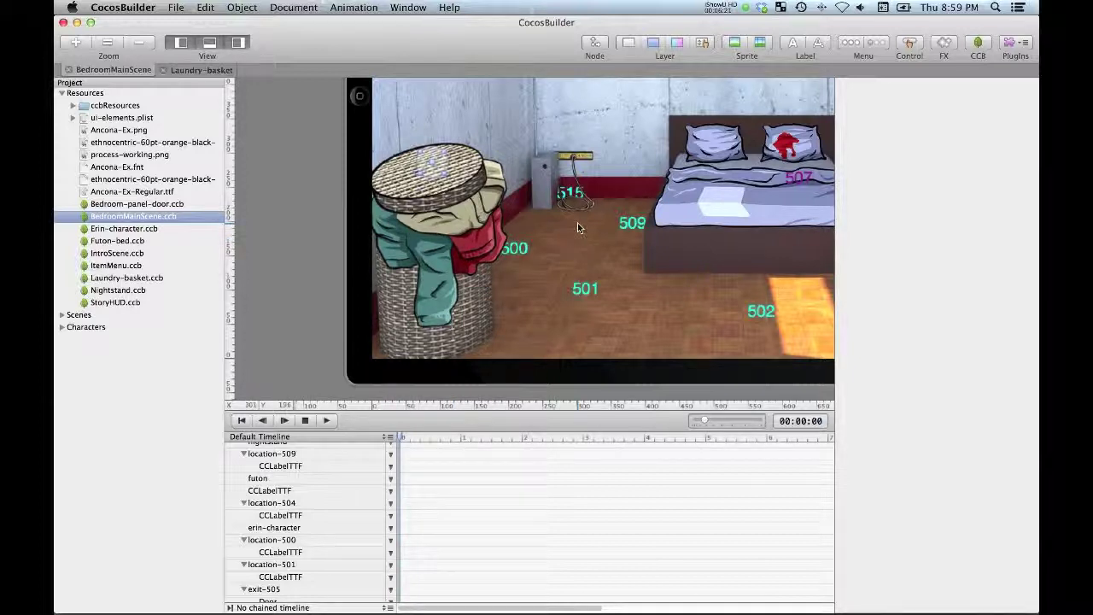
- Enlarge the scene canvas and pan right to show the whole bedroom including exit 505
{"action": "scroll", "coordinate": [577, 227], "scroll_direction": "up", "scroll_amount": 5}
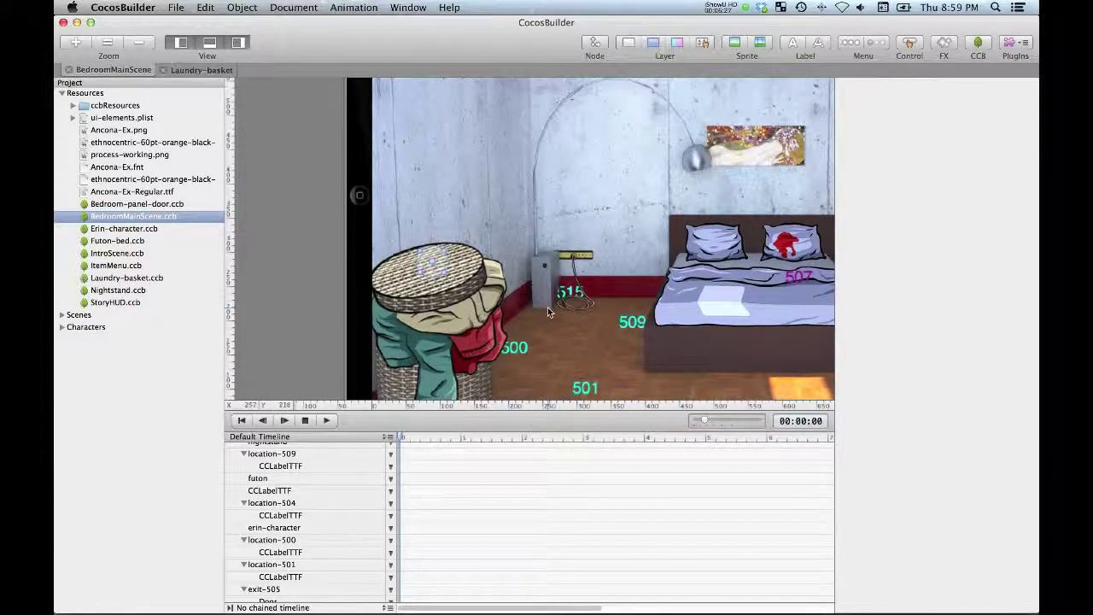
{"action": "left_click_drag", "start_coordinate": [525, 413], "coordinate": [512, 478]}
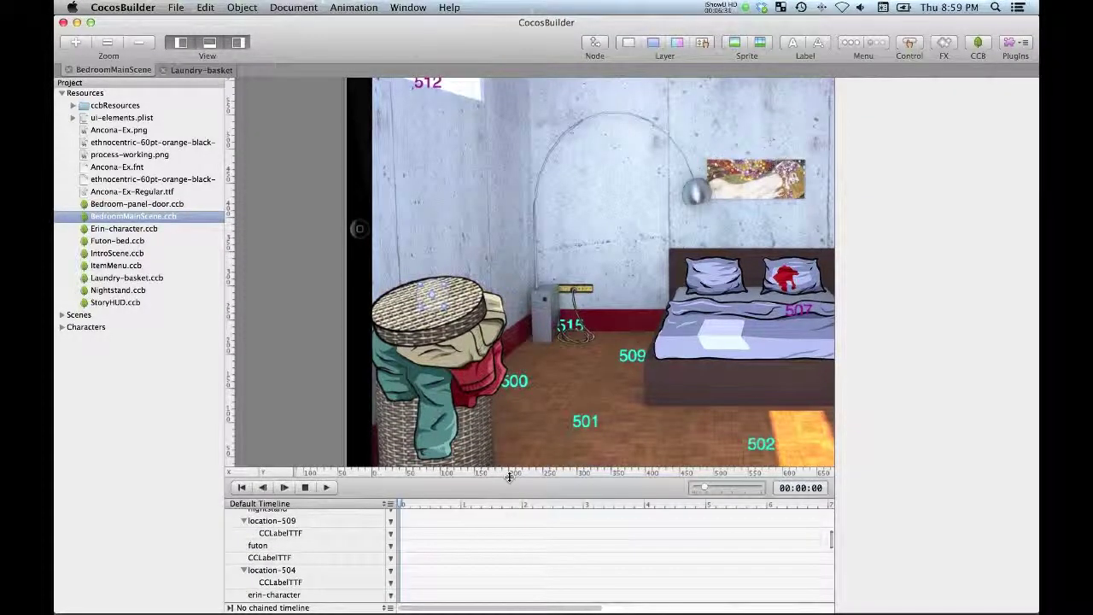
{"action": "scroll", "coordinate": [536, 368], "scroll_direction": "right", "scroll_amount": 8}
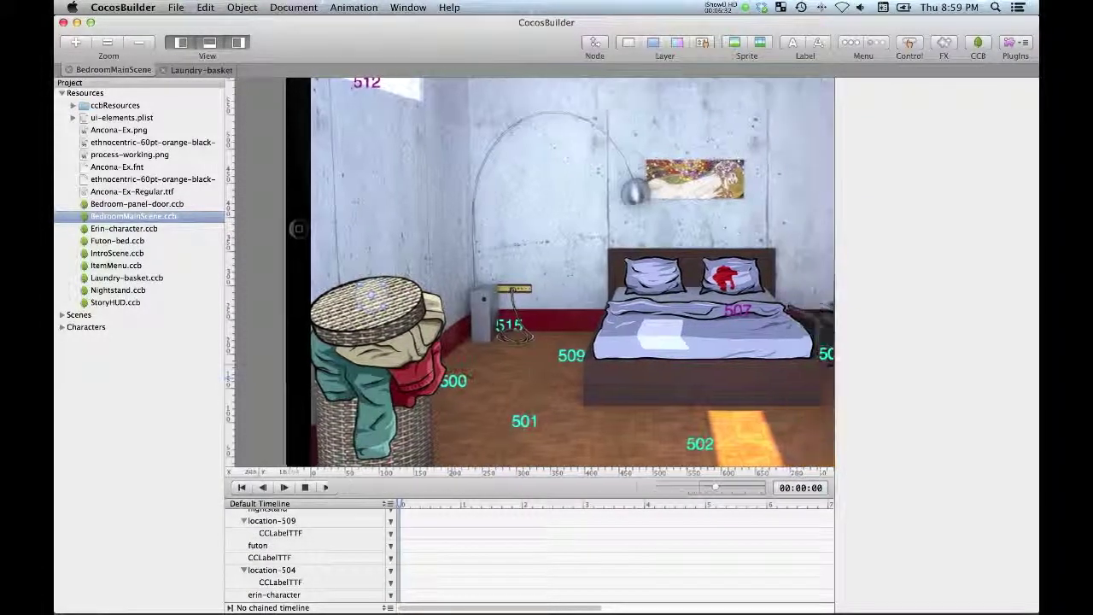
{"action": "scroll", "coordinate": [535, 364], "scroll_direction": "right", "scroll_amount": 6}
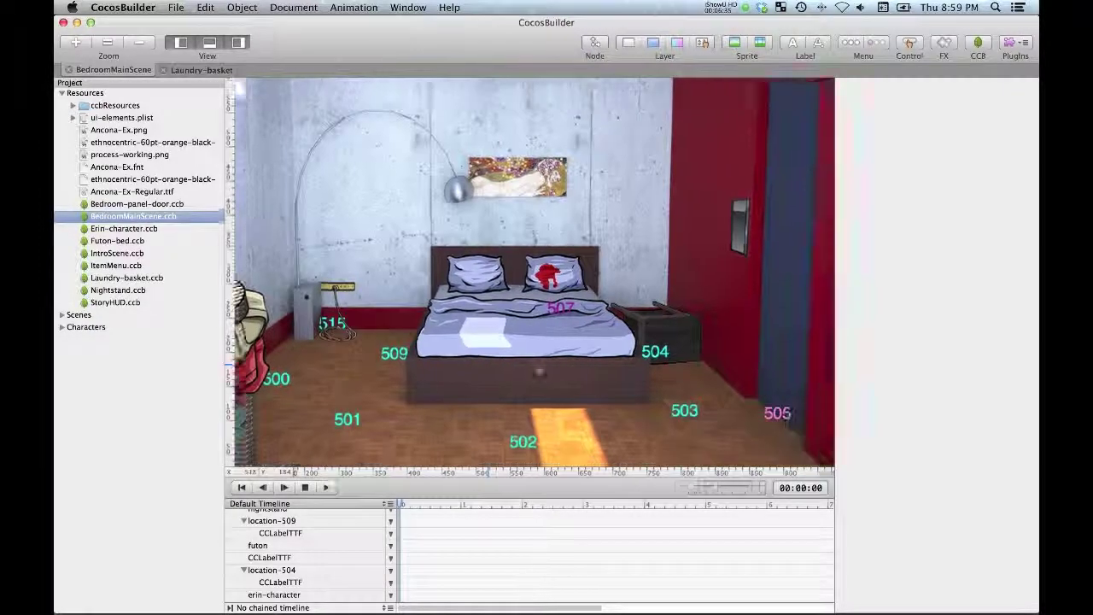
{"action": "scroll", "coordinate": [537, 367], "scroll_direction": "up", "scroll_amount": 2}
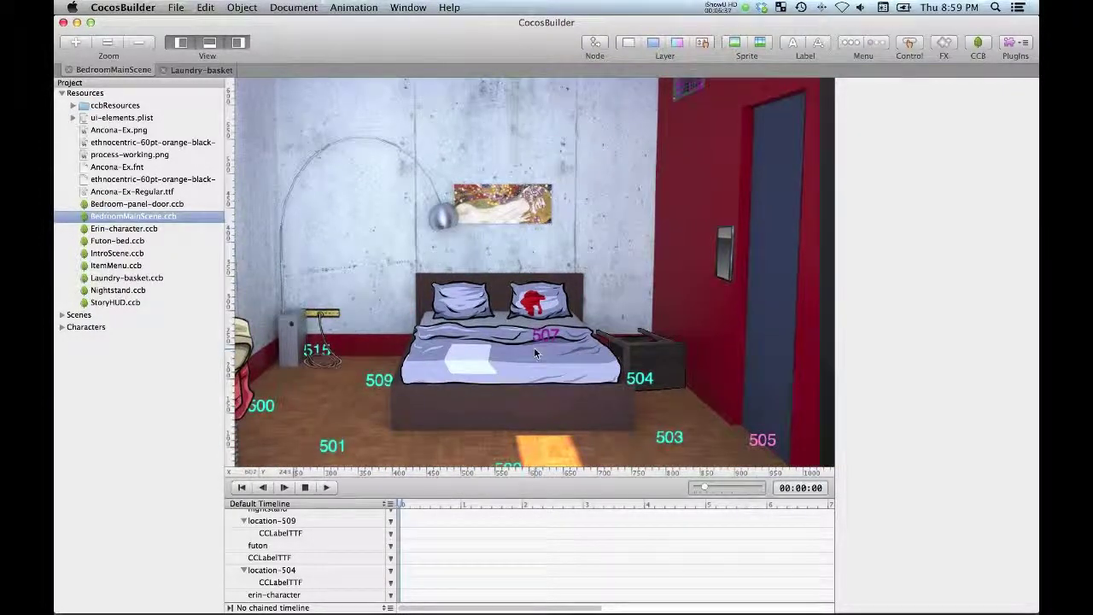